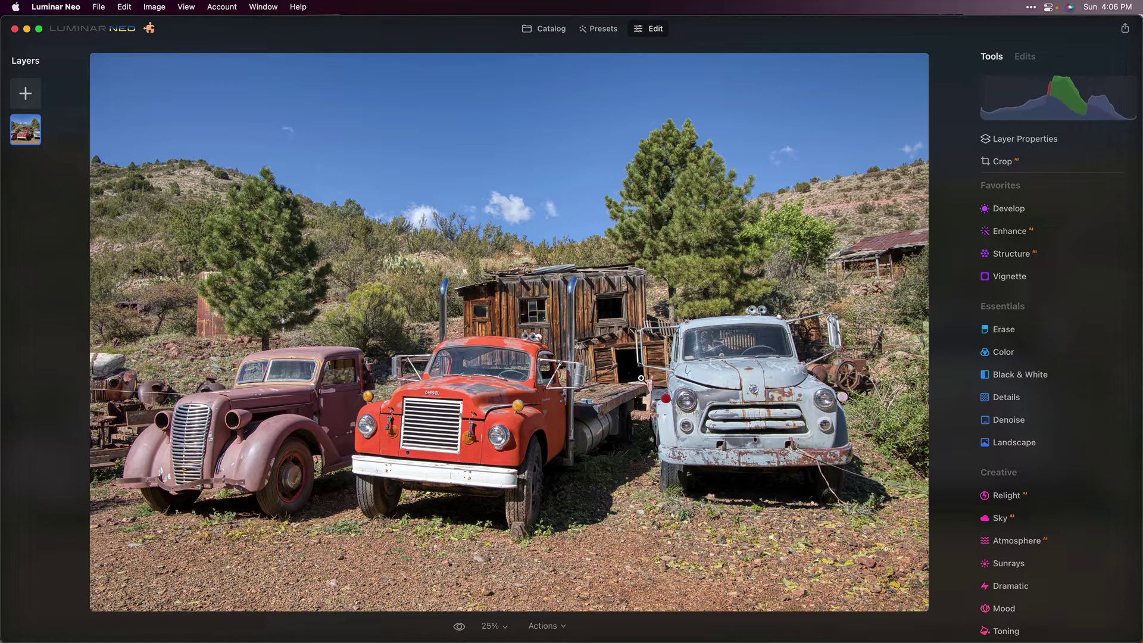
Step: Choose the 16:9 ratio in Crop and apply it to the truck photo
left_click(986, 231)
left_click(1038, 168)
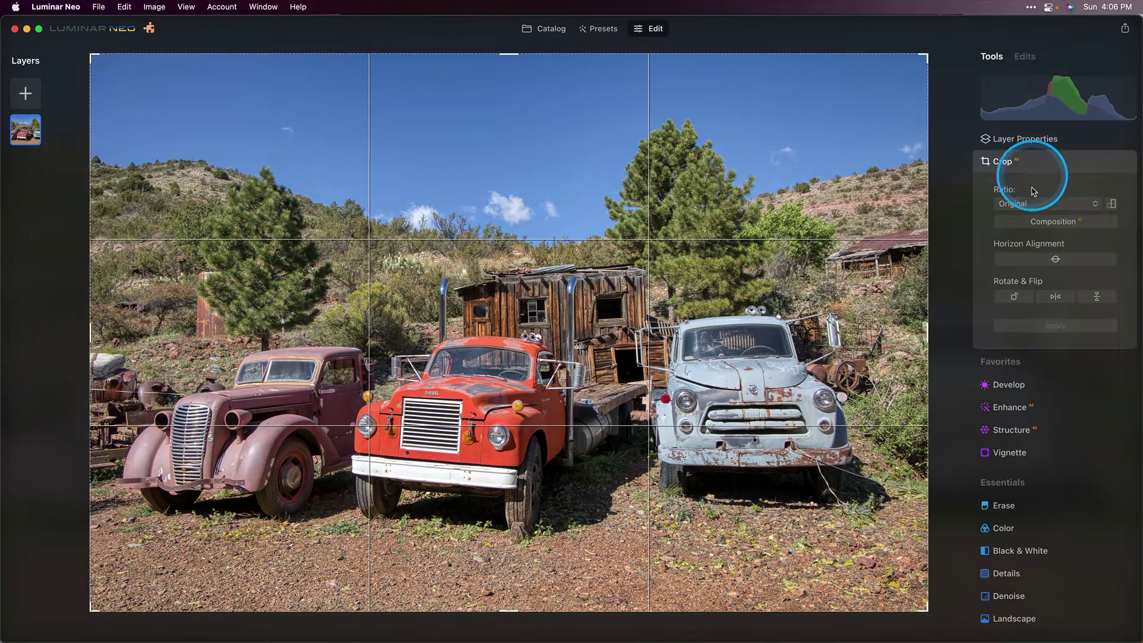
left_click(1039, 205)
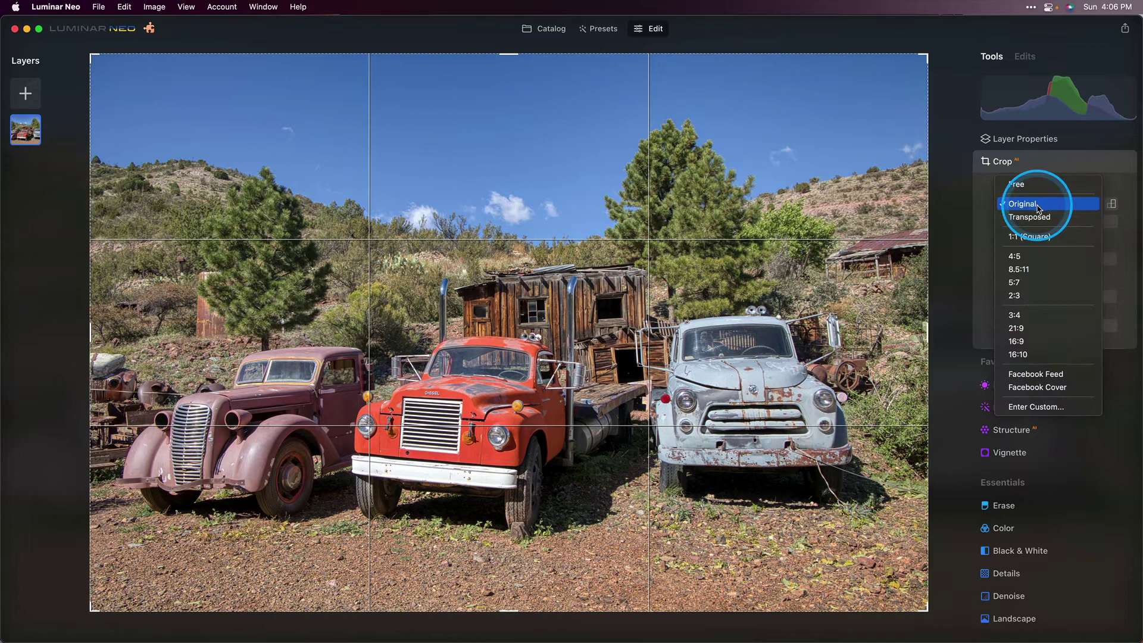
left_click(1028, 342)
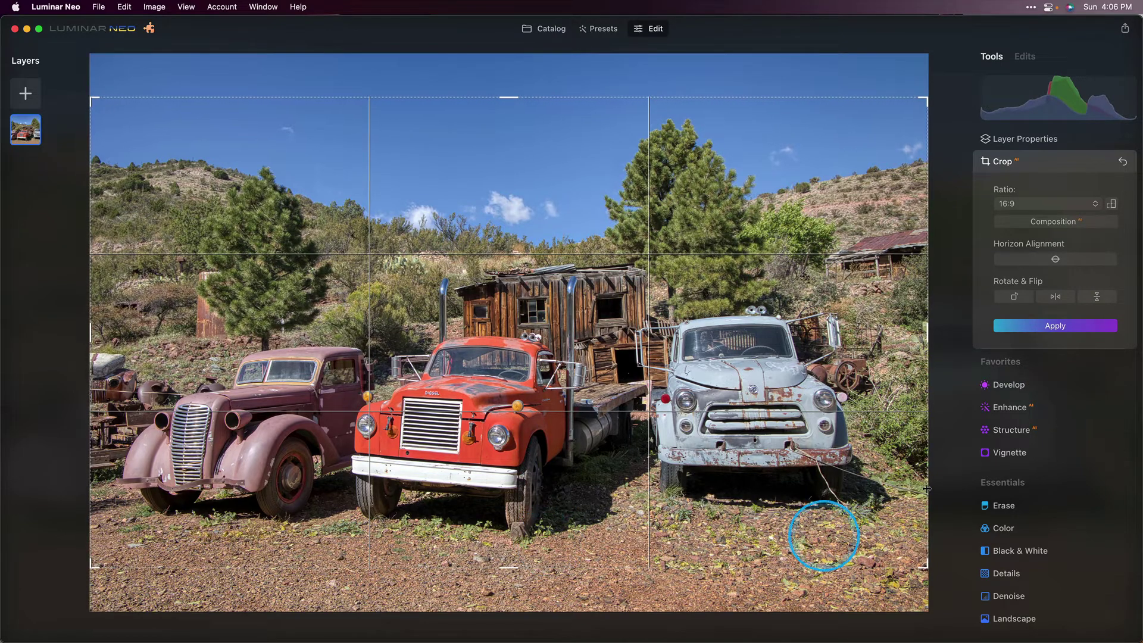
left_click(1018, 326)
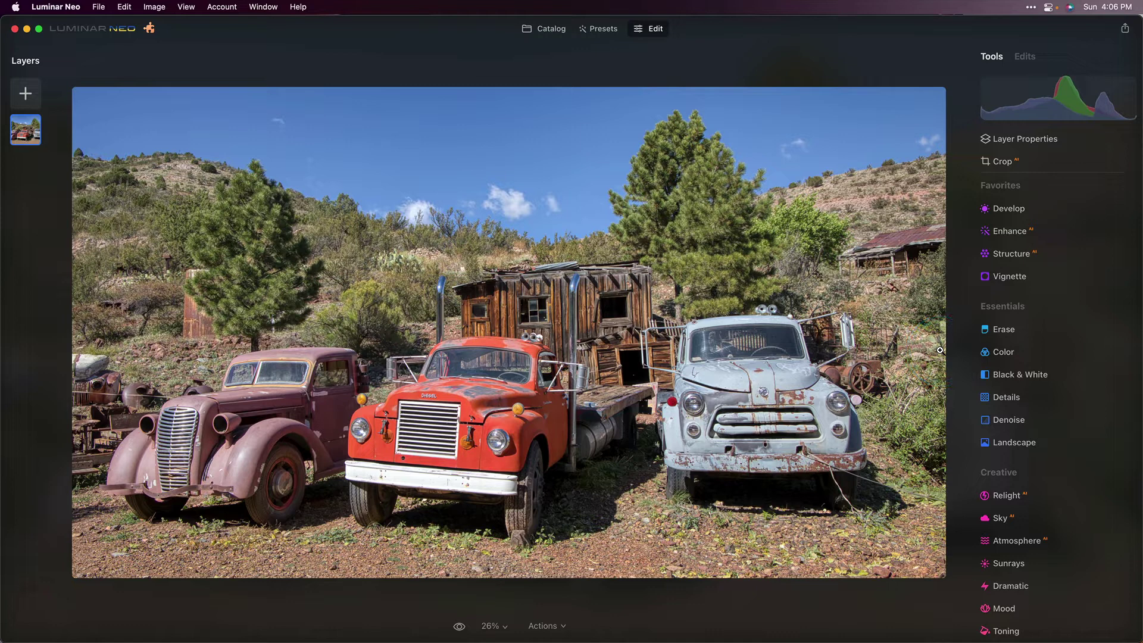
Step: Enable Auto Defringe in the Optics section of the Develop tool
left_click(1023, 215)
scroll(1009, 274, "down", 2)
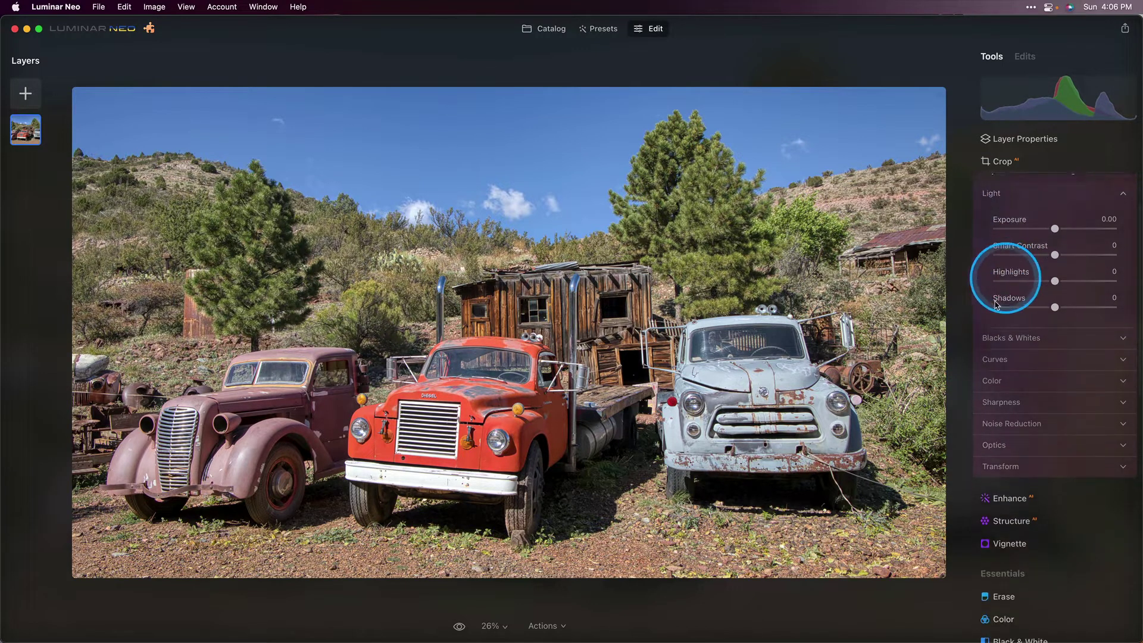
left_click(1011, 440)
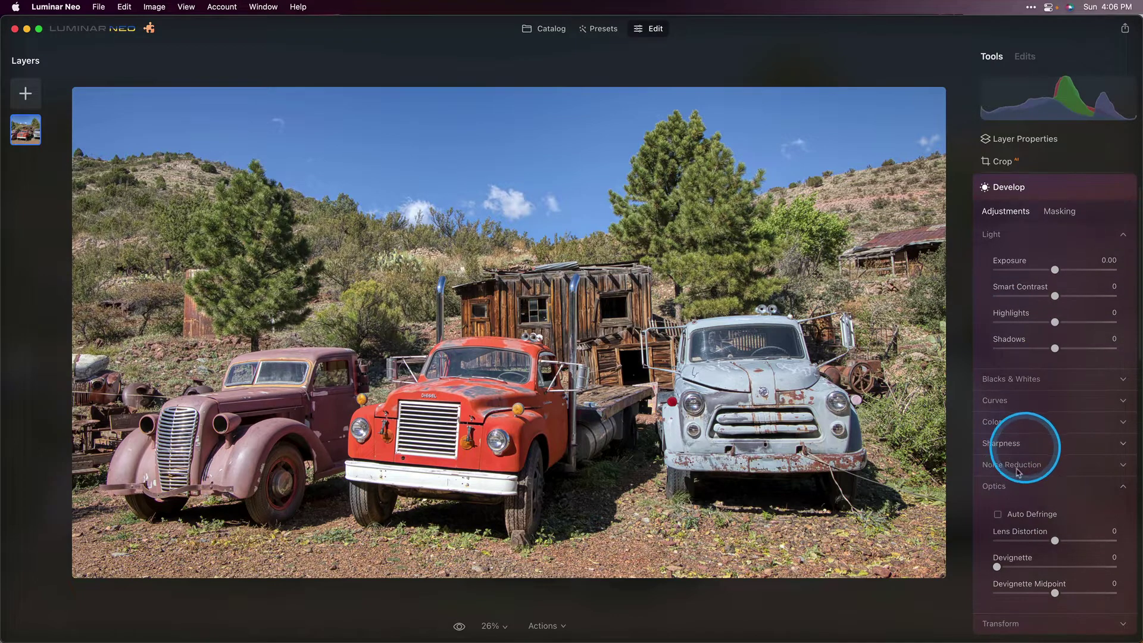
left_click(1016, 520)
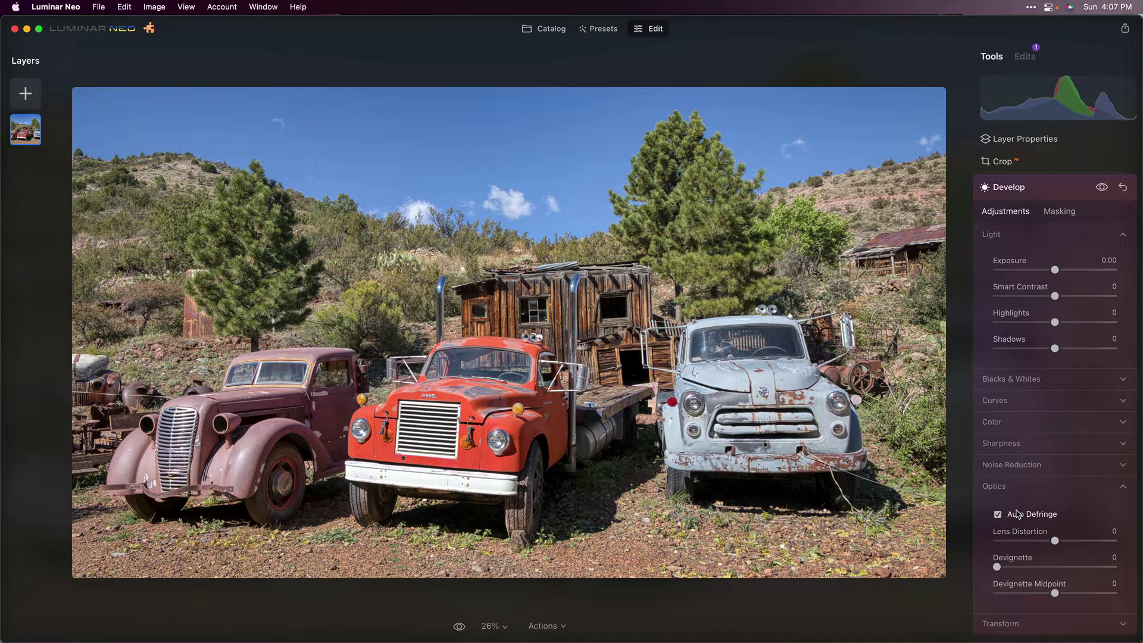
left_click(1017, 515)
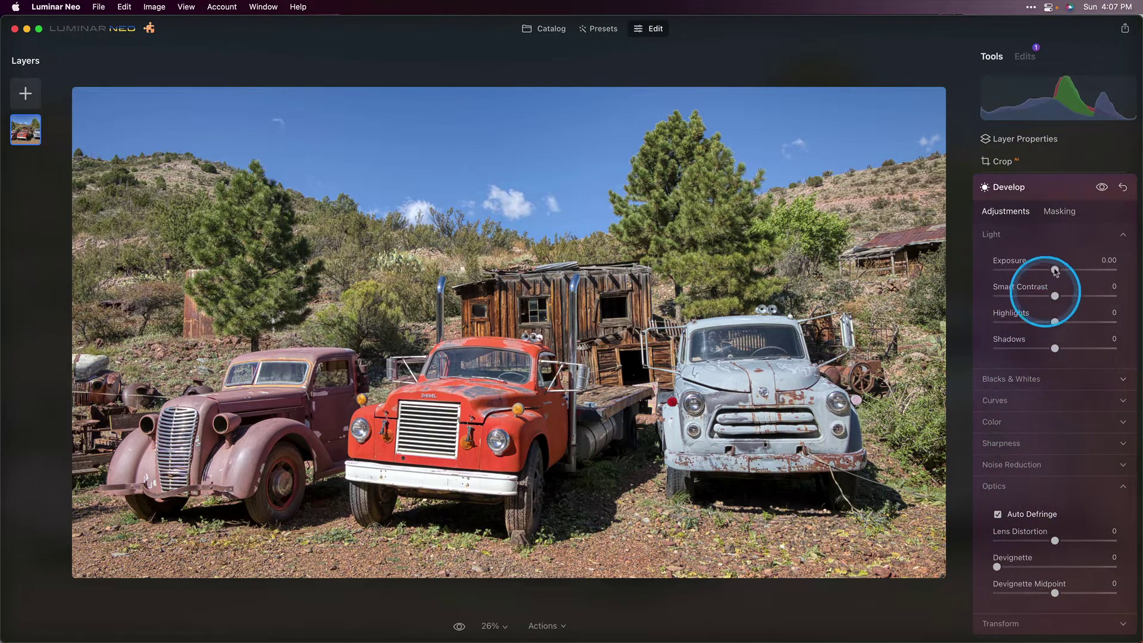
Step: Set Develop Exposure to -0.30 and Smart Contrast to 16, then collapse Develop
left_click_drag(1055, 271, 1052, 271)
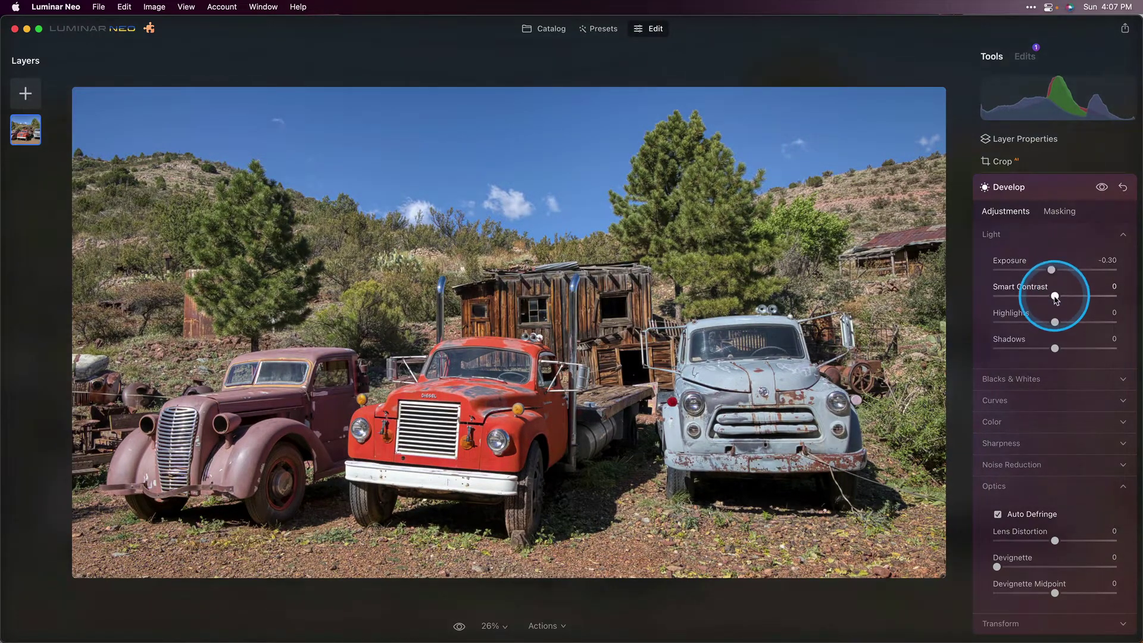
left_click_drag(1054, 295, 1062, 297)
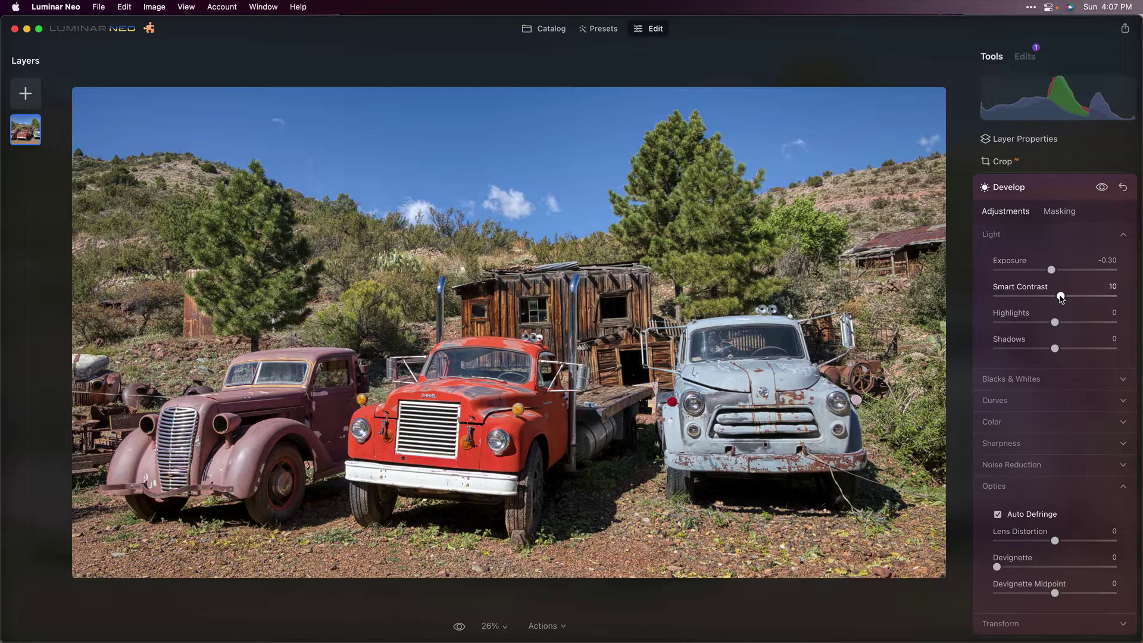
left_click_drag(1061, 296, 1065, 297)
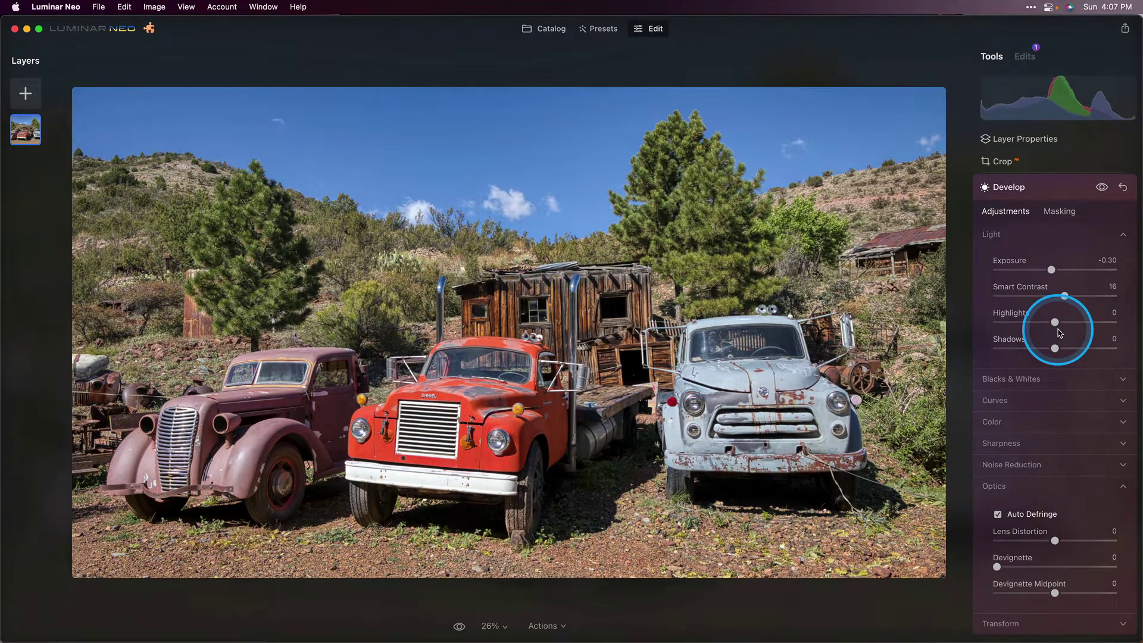
left_click(1021, 189)
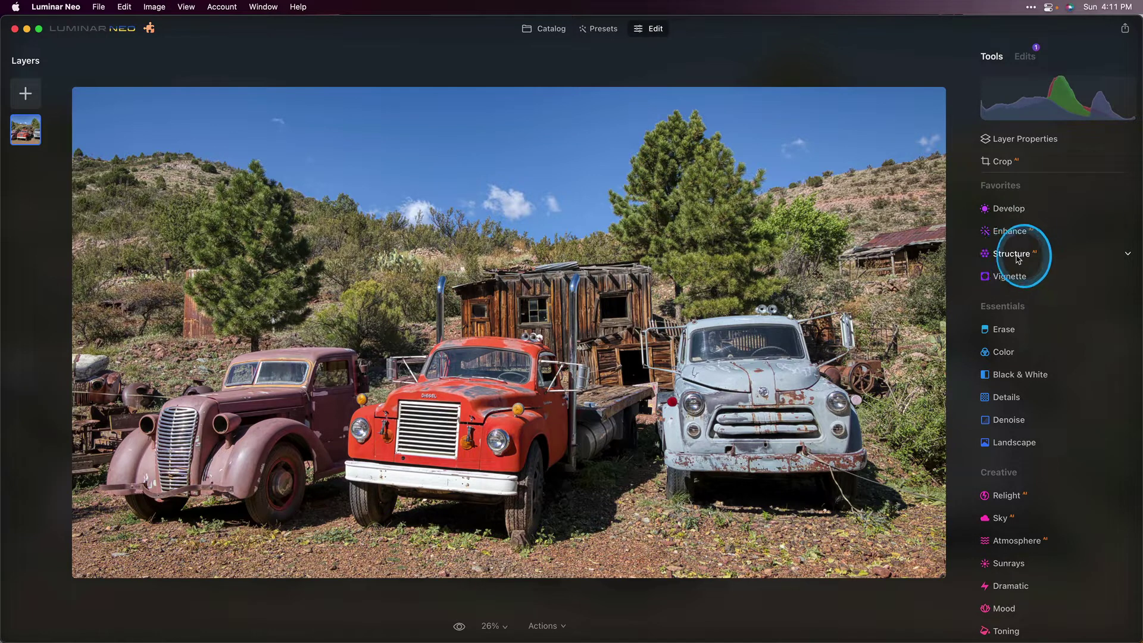
Step: Set the Structure tool's Amount to 52 and Boost to 17
left_click(1017, 256)
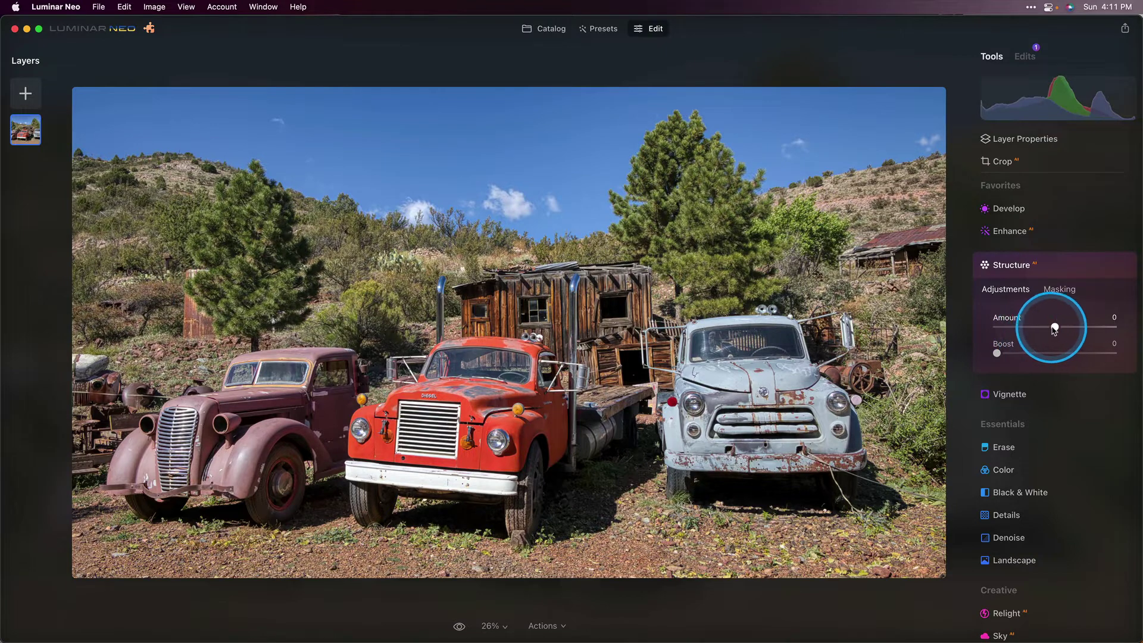
left_click_drag(1056, 327, 1089, 328)
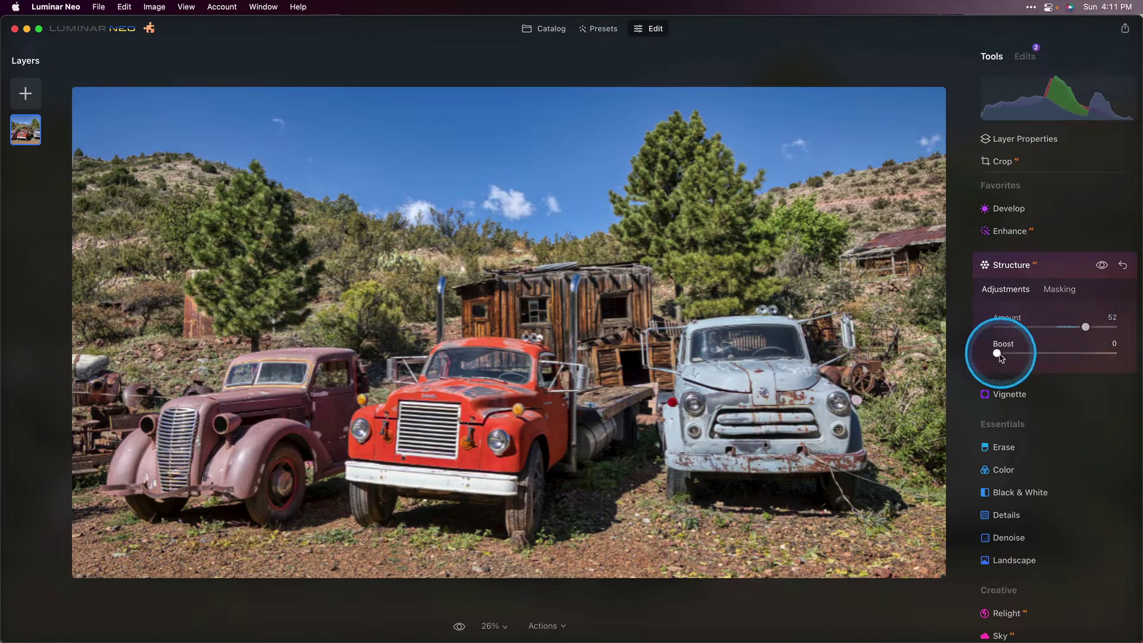
left_click_drag(1003, 357, 1025, 355)
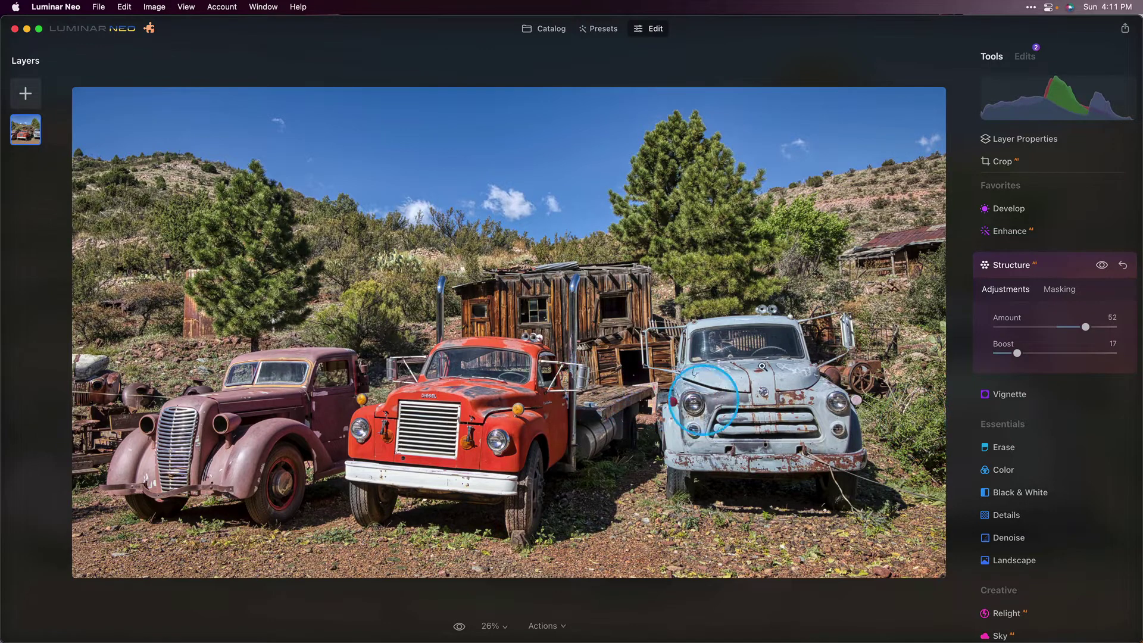
left_click(471, 485)
mouse_move(472, 485)
left_mouse_down()
mouse_move(469, 500)
mouse_move(309, 474)
mouse_move(632, 443)
mouse_move(581, 338)
mouse_move(616, 357)
mouse_move(1060, 341)
left_mouse_up()
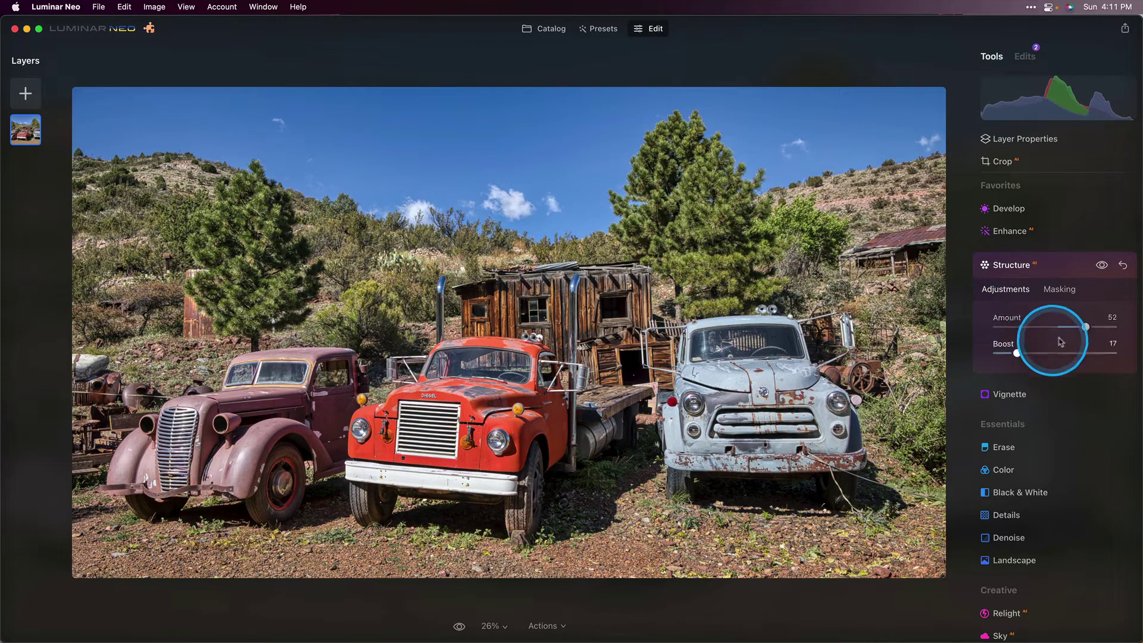
Step: Mask the Structure effect with the Mask AI Transport category
left_click(1060, 288)
left_click(1010, 372)
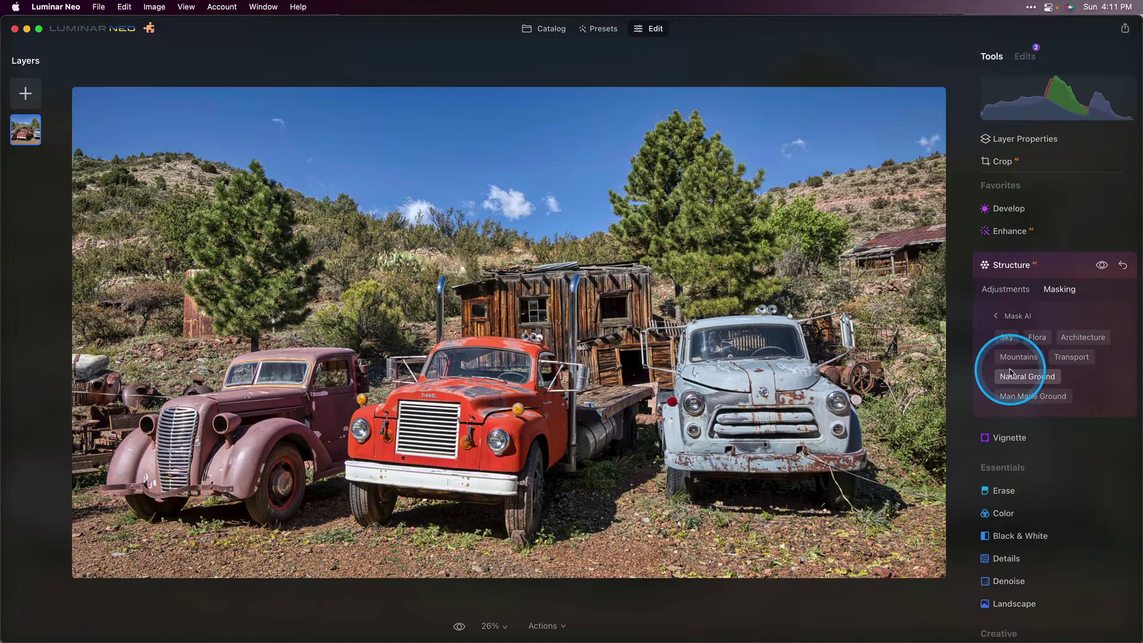
left_click(1010, 373)
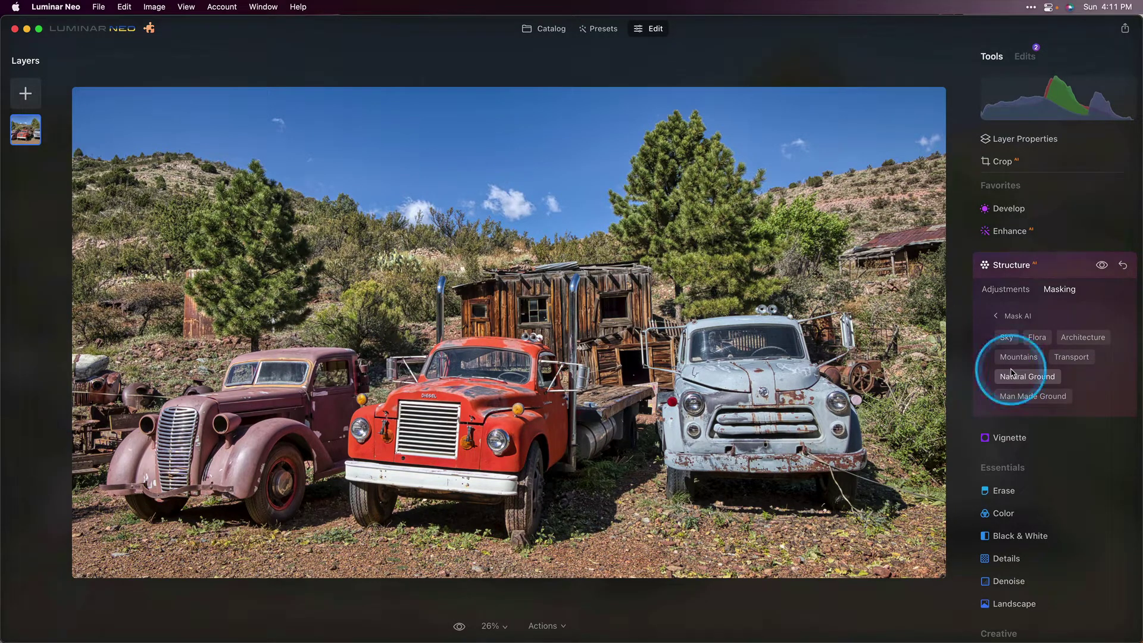
left_click(1064, 367)
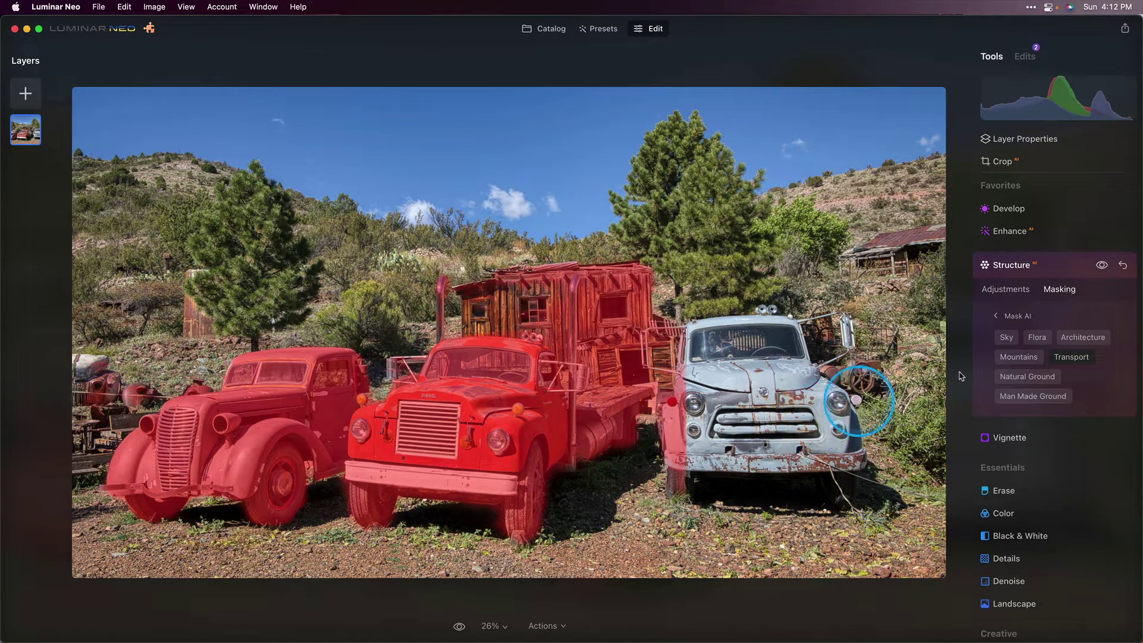
Step: Show the mask overlay and brush the Structure mask over the shack and blue truck
left_click(998, 321)
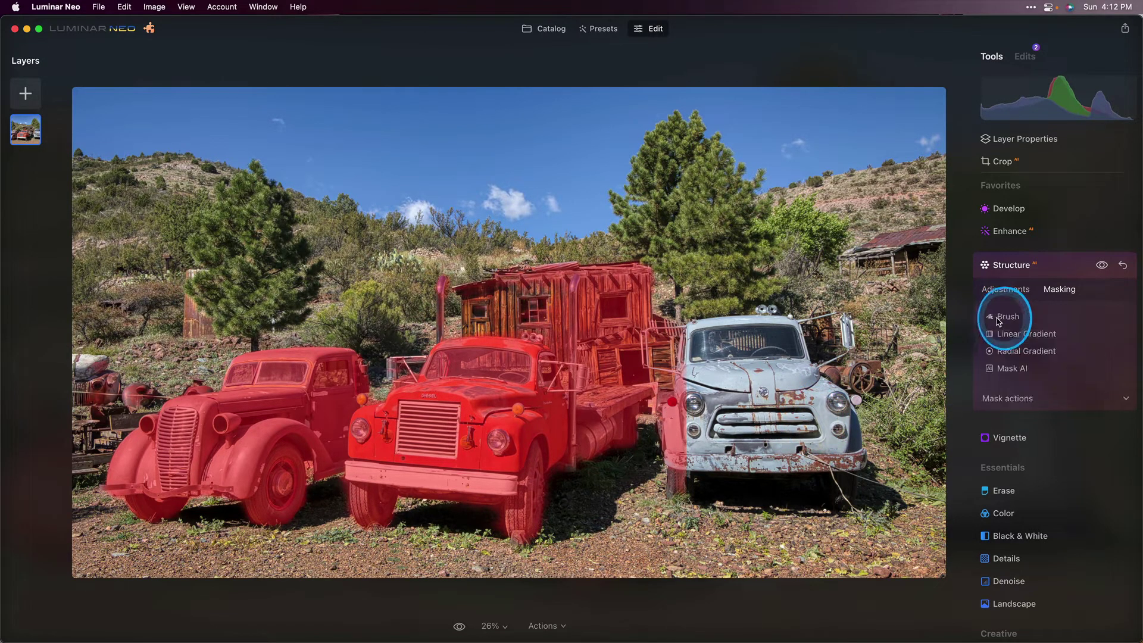
left_click(1053, 401)
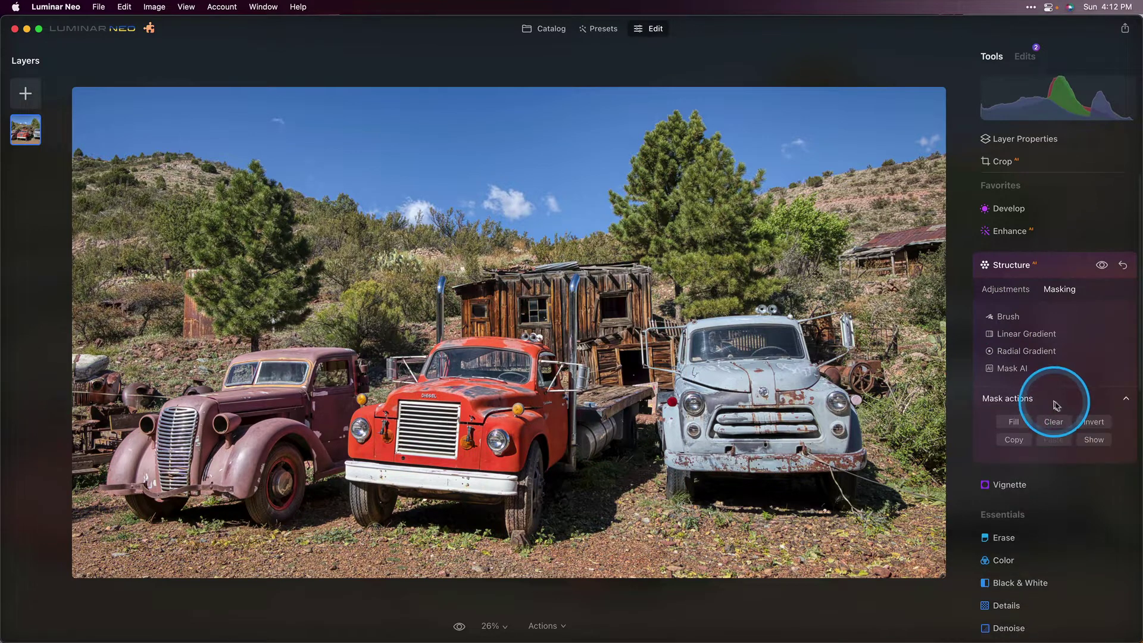
left_click(1093, 441)
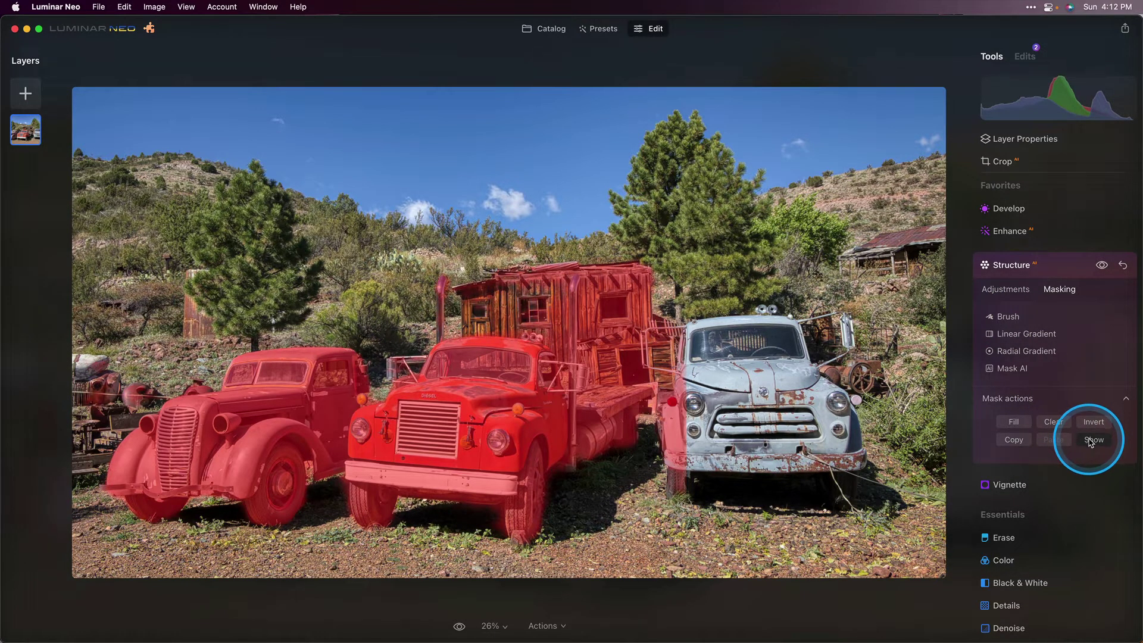
left_click(1008, 316)
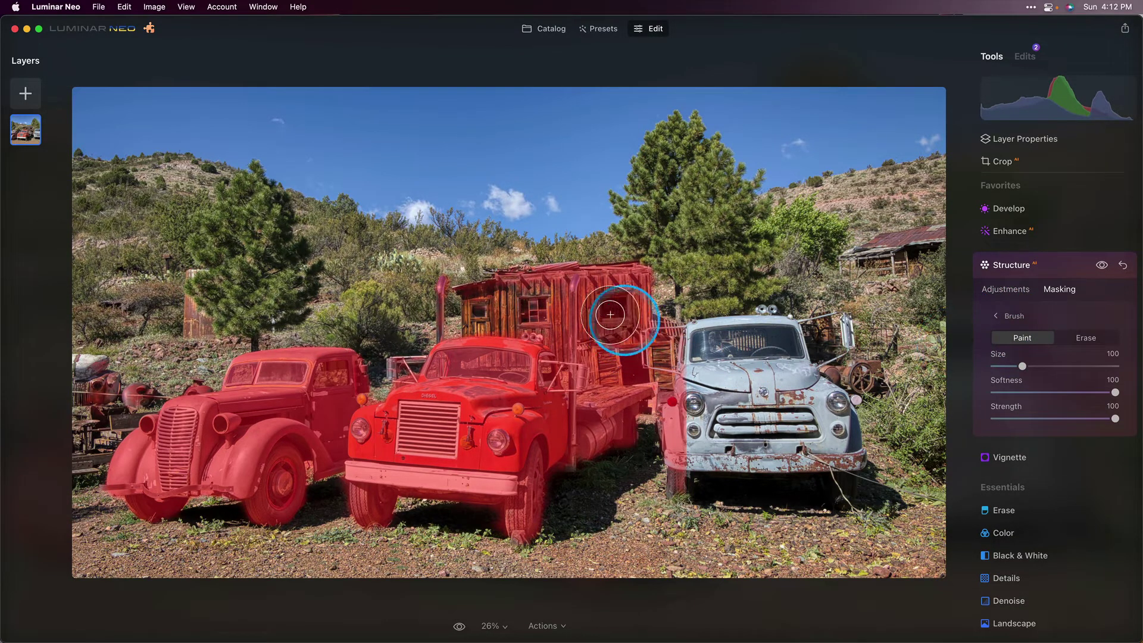
mouse_move(610, 314)
left_mouse_down()
mouse_move(568, 335)
mouse_move(569, 285)
mouse_move(475, 313)
mouse_move(477, 326)
mouse_move(543, 328)
mouse_move(564, 382)
mouse_move(716, 352)
mouse_move(786, 353)
mouse_move(780, 342)
mouse_move(698, 351)
mouse_move(691, 436)
mouse_move(830, 446)
mouse_move(767, 334)
mouse_move(783, 357)
mouse_move(753, 410)
mouse_move(719, 420)
mouse_move(772, 418)
mouse_move(684, 452)
mouse_move(678, 479)
mouse_move(810, 461)
mouse_move(841, 473)
mouse_move(831, 406)
mouse_move(779, 345)
mouse_move(696, 350)
mouse_move(689, 373)
mouse_move(543, 334)
mouse_move(687, 366)
mouse_move(637, 357)
mouse_move(553, 403)
mouse_move(579, 434)
left_mouse_up()
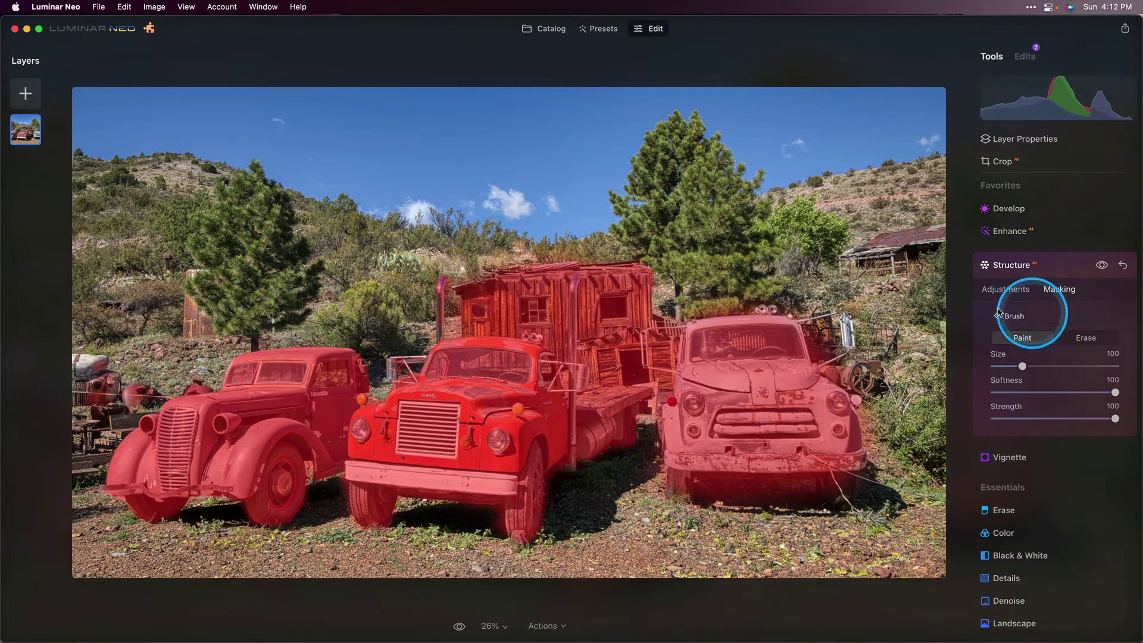
Step: Hide the red mask overlay and copy the Structure mask
left_click(997, 317)
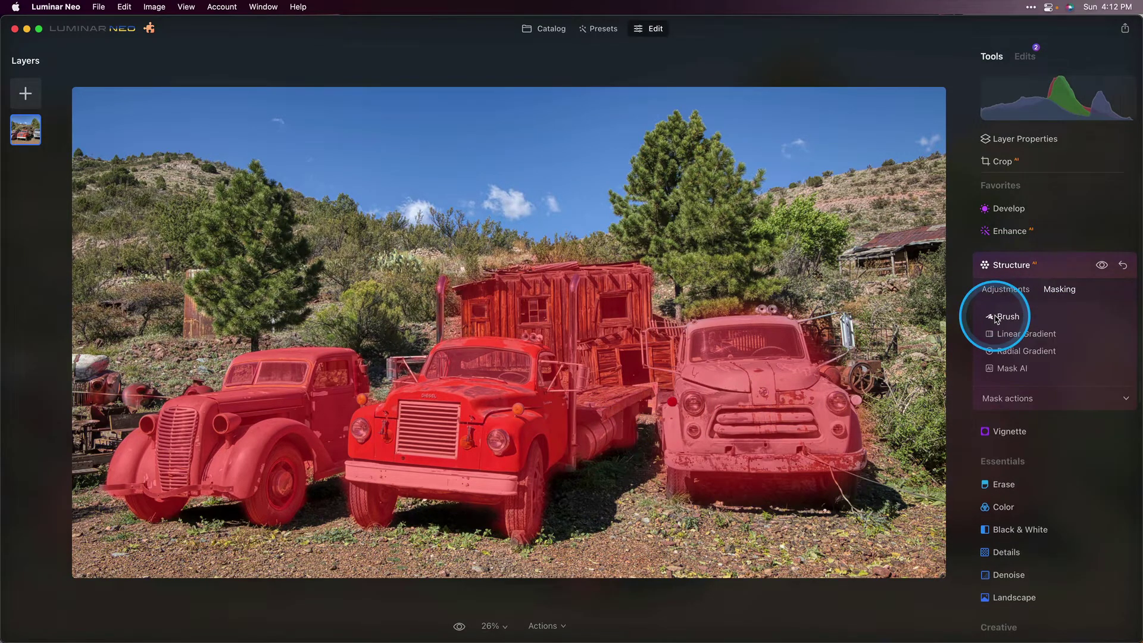
left_click(1018, 405)
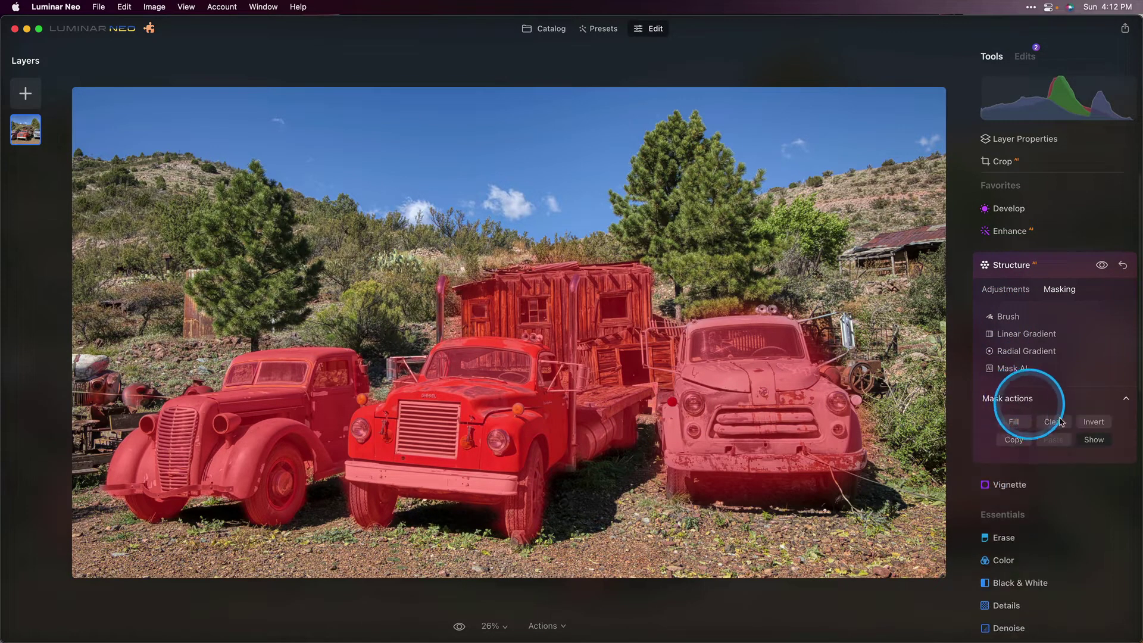
left_click(1092, 443)
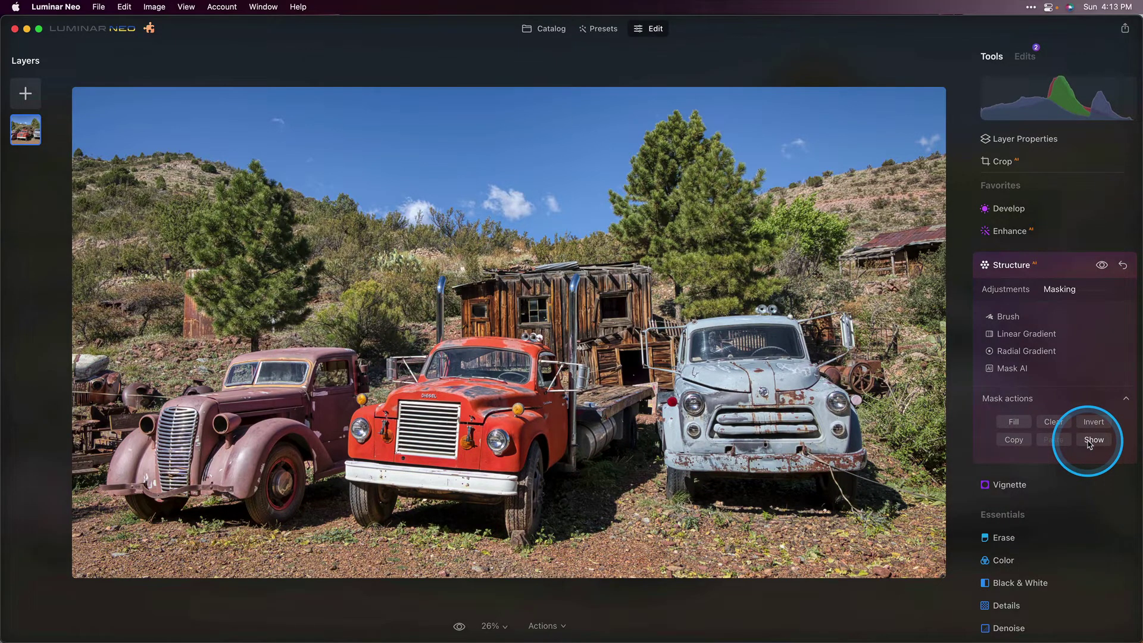
left_click(1013, 440)
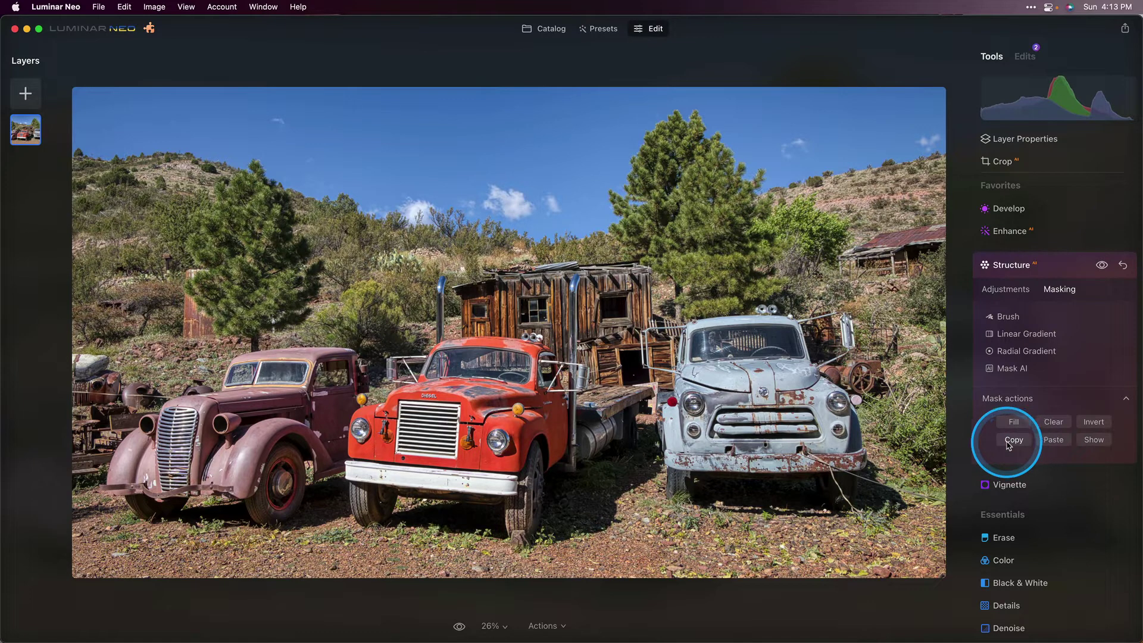
Step: Toggle Structure off and on to compare, then collapse it
left_click(1102, 266)
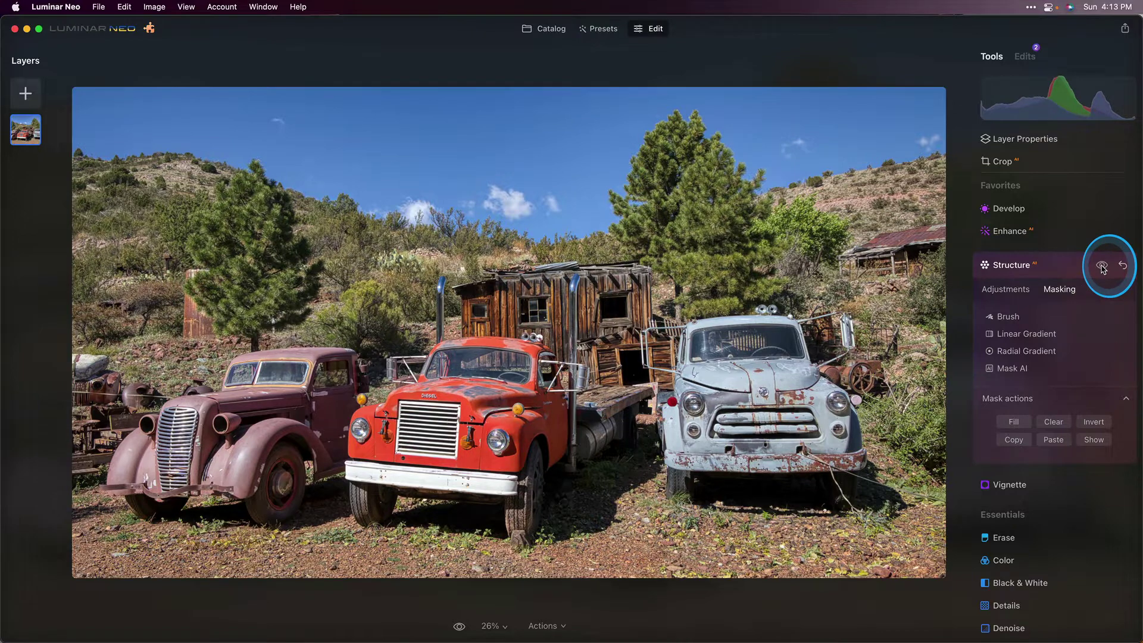
left_click(1101, 267)
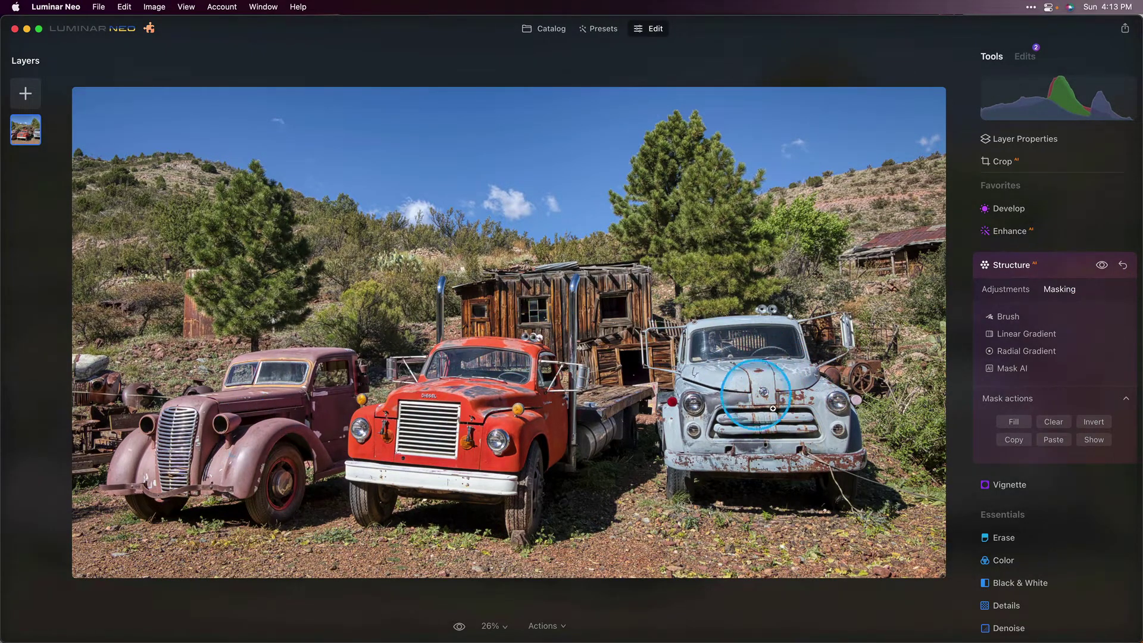
left_click(1015, 262)
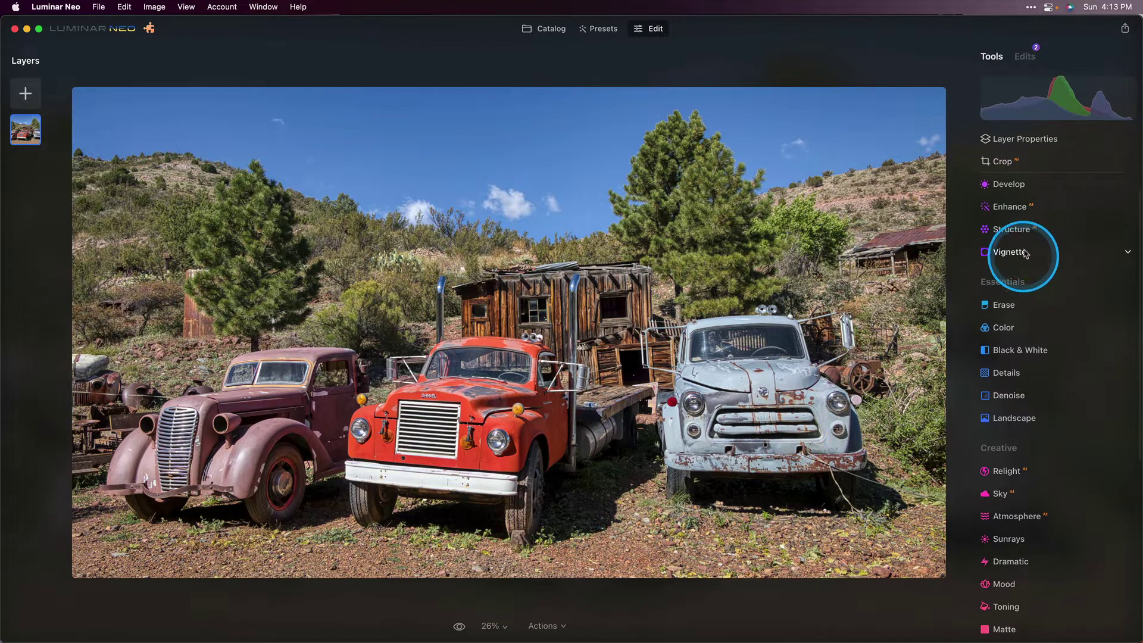
Step: Paste the copied truck mask onto the Develop tool
left_click(1013, 185)
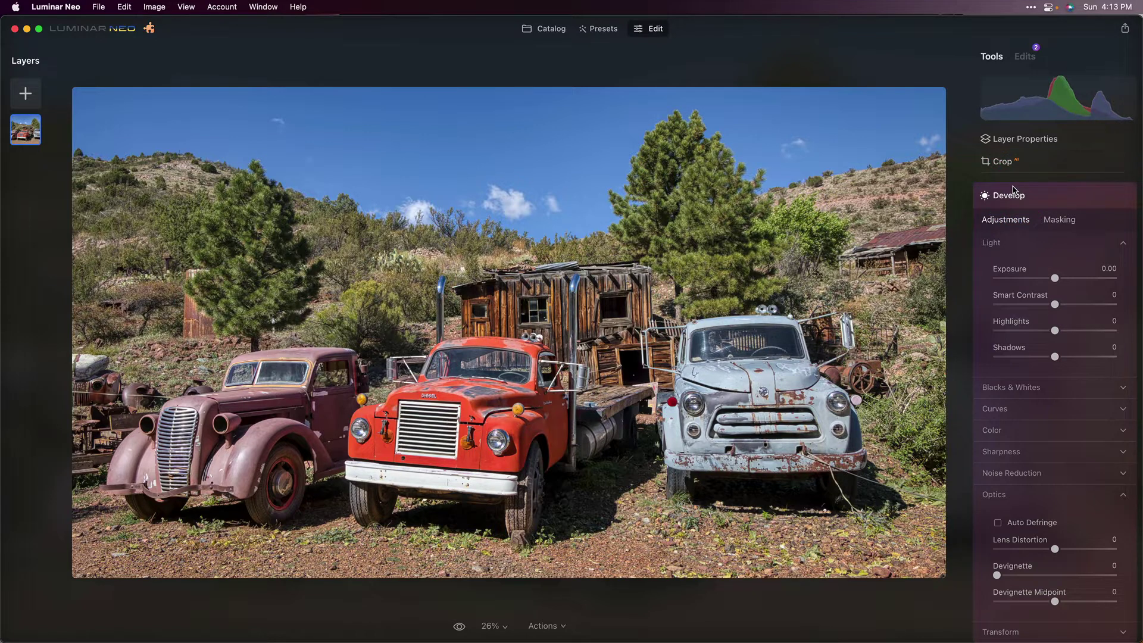
left_click(1062, 225)
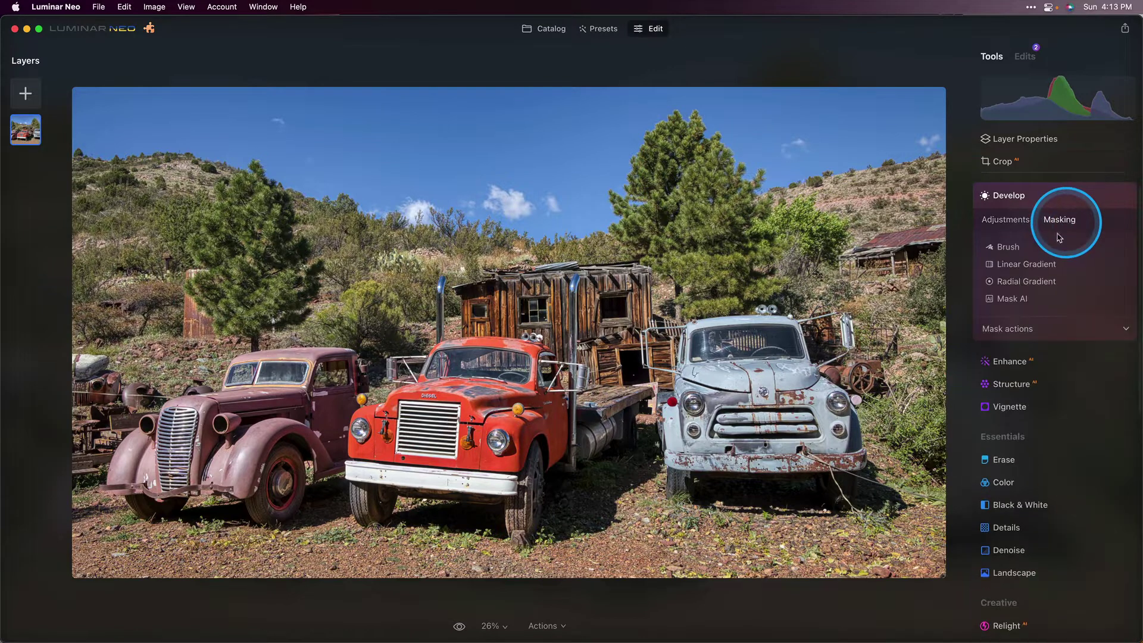
left_click(1007, 329)
left_click(1052, 357)
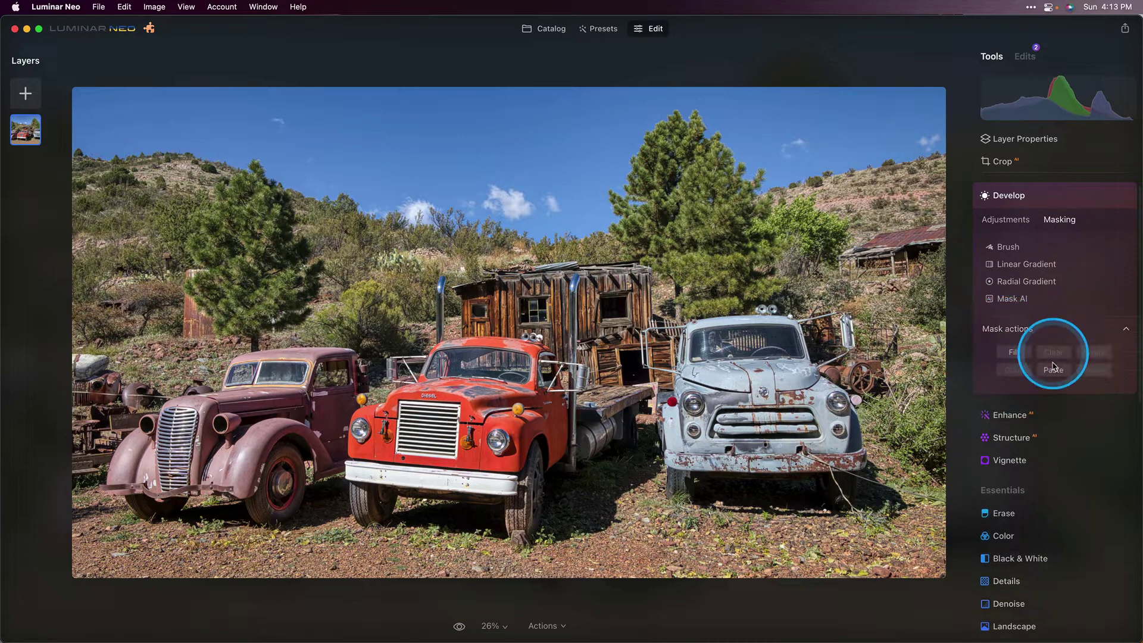
left_click(1053, 370)
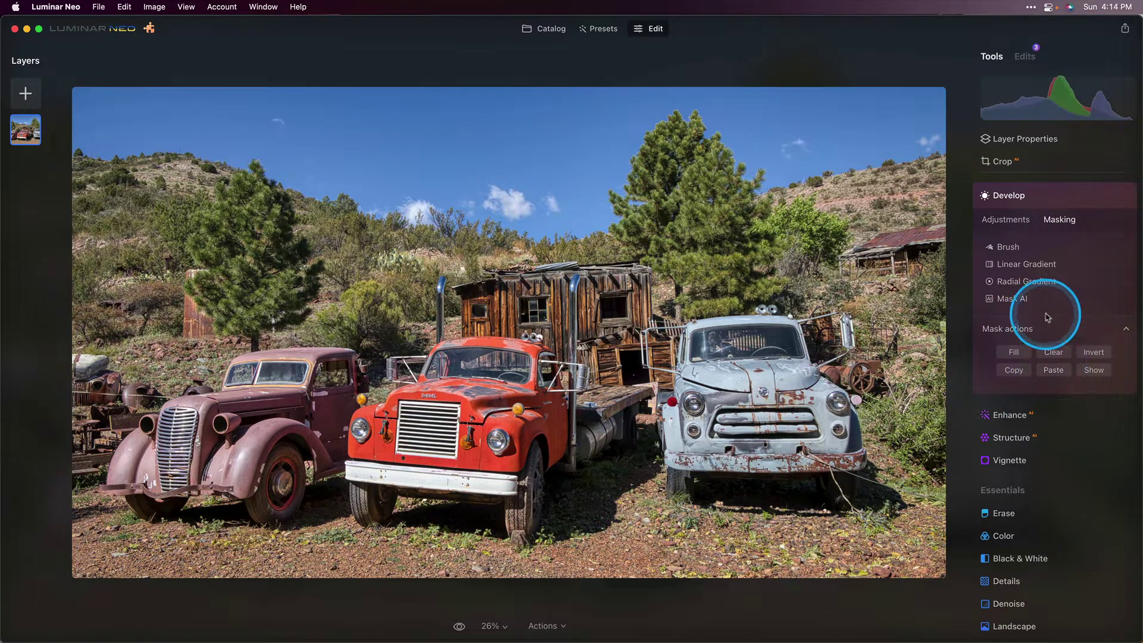
left_click(1008, 222)
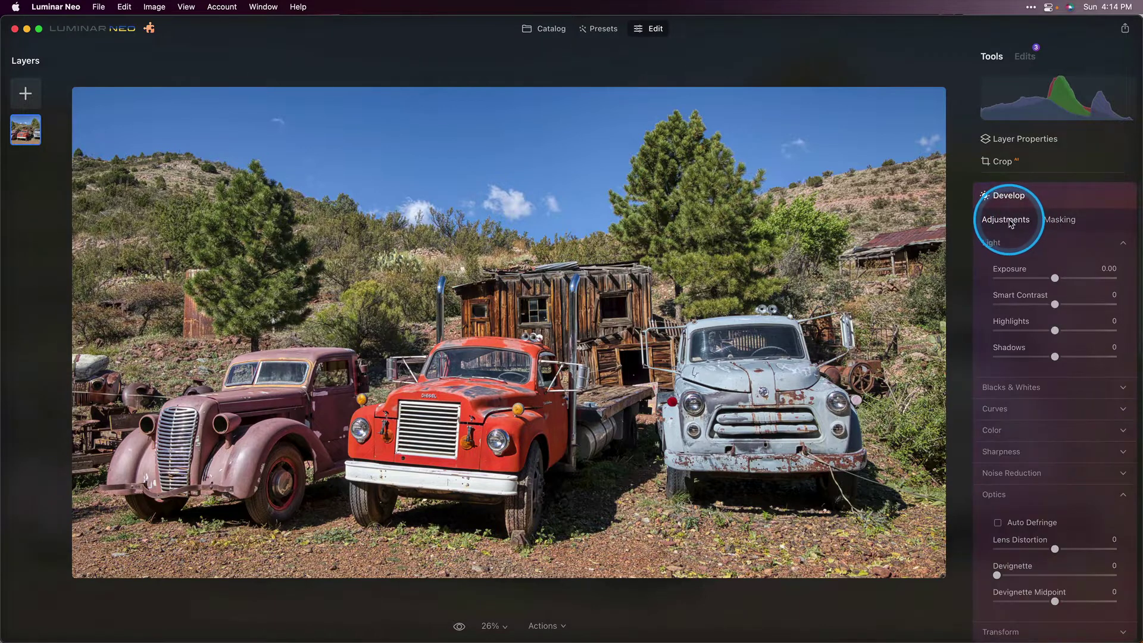
Step: Set Develop Smart Contrast 16, Highlights -28, Shadows 22 and Vibrance 8
left_click(921, 394)
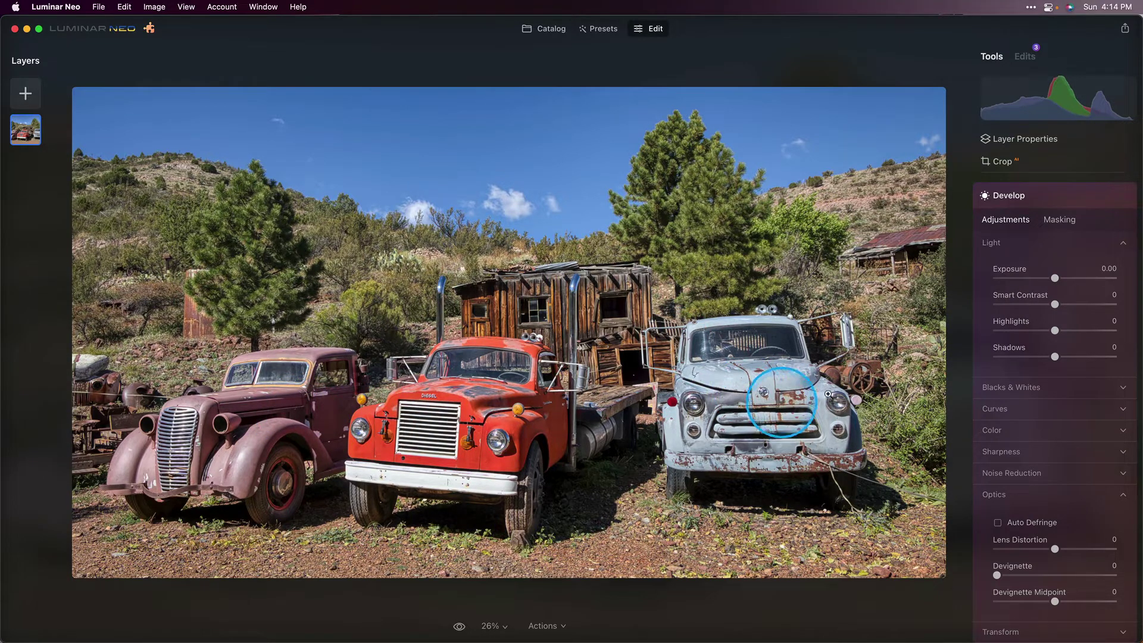
left_click_drag(1057, 306, 1065, 306)
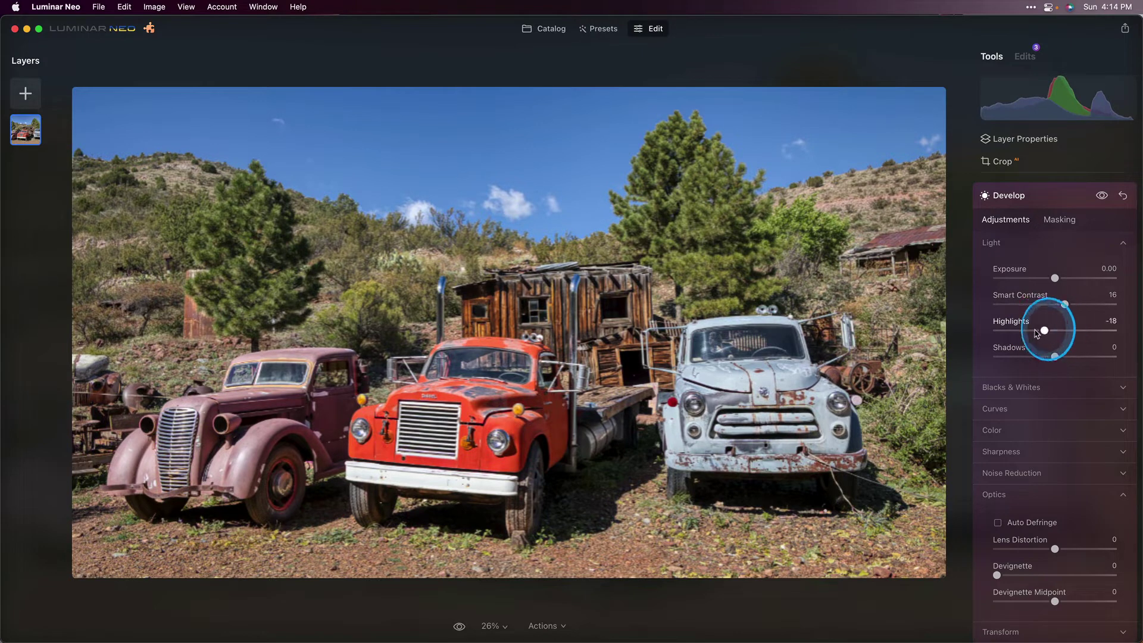
left_click_drag(1054, 331, 1074, 358)
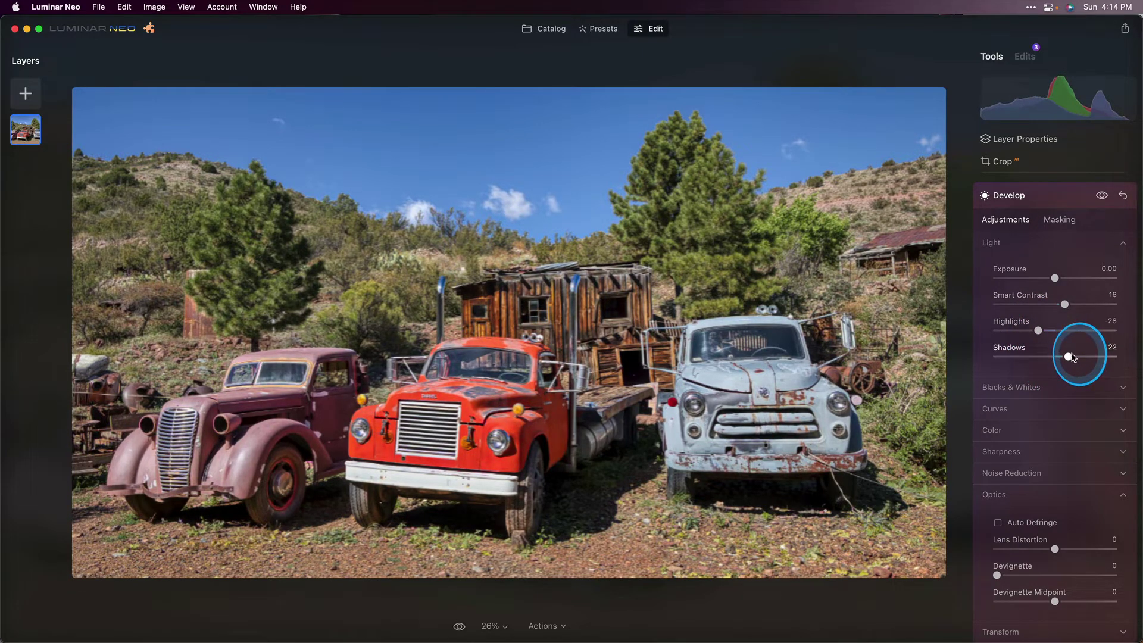
left_click(1024, 431)
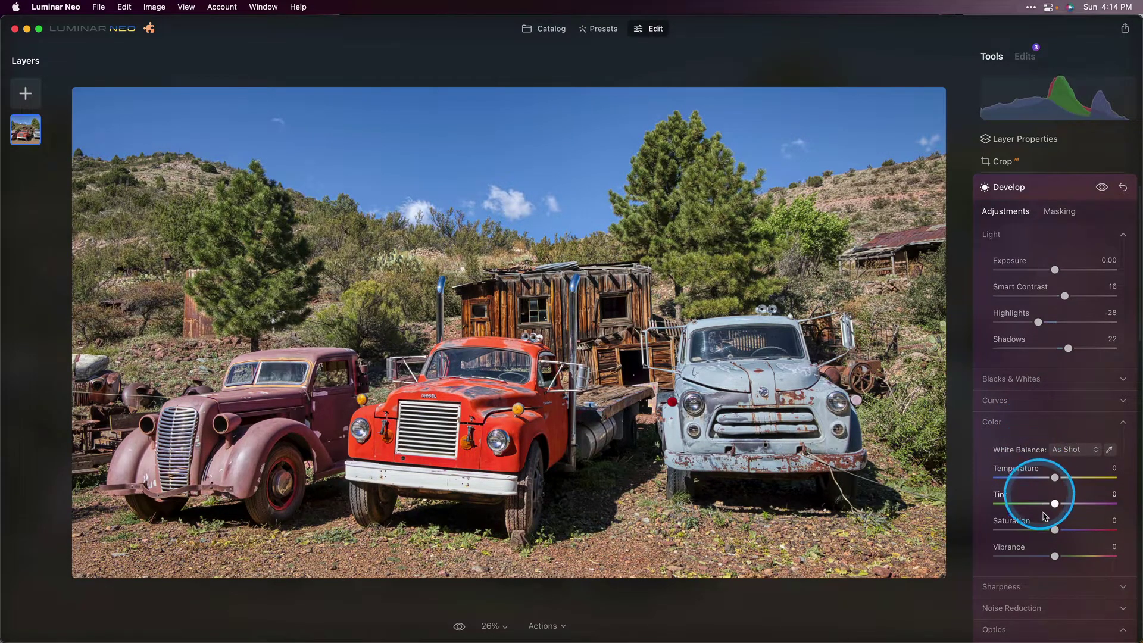
left_click_drag(1055, 556, 1057, 557)
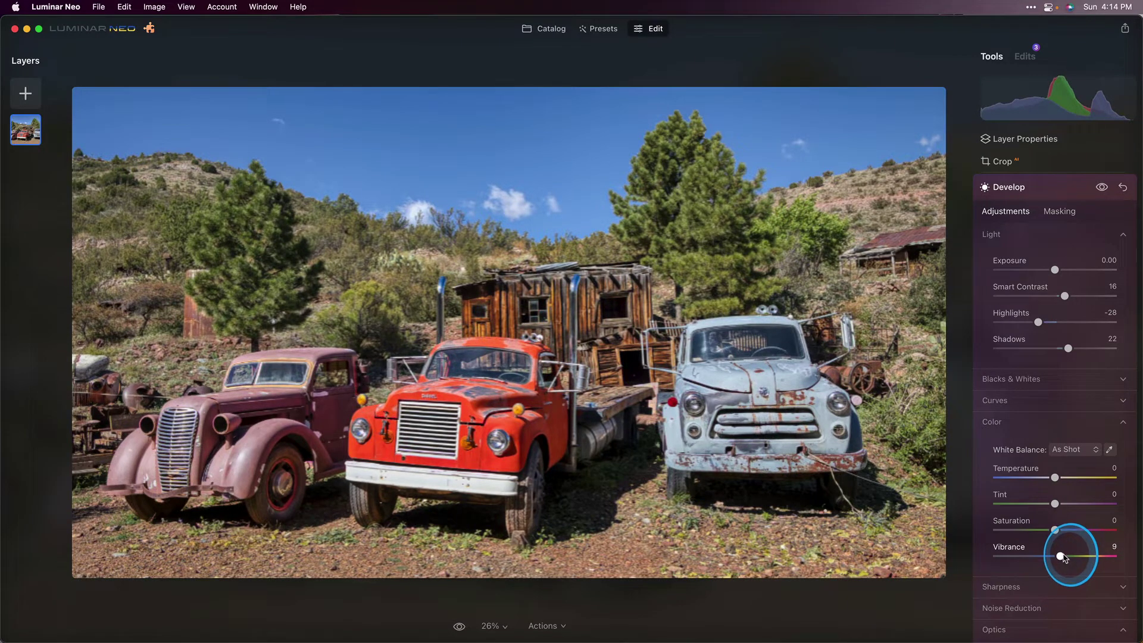
left_click_drag(1062, 558, 1062, 557)
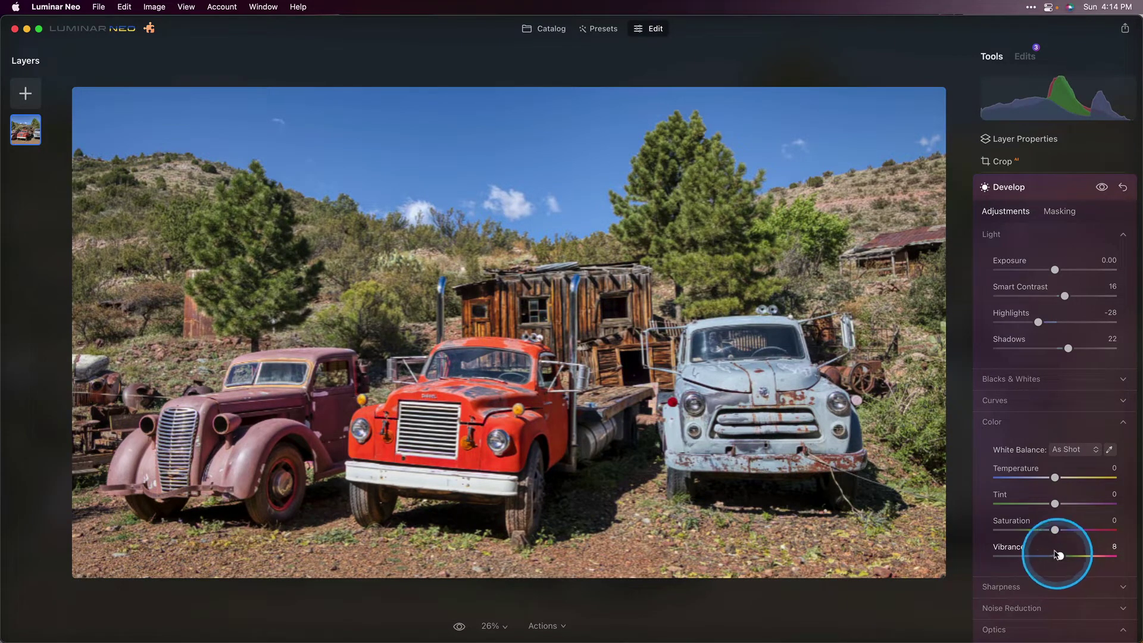
Step: Lower the Develop Exposure to -0.55 and compare it against the original photo
left_click(1029, 187)
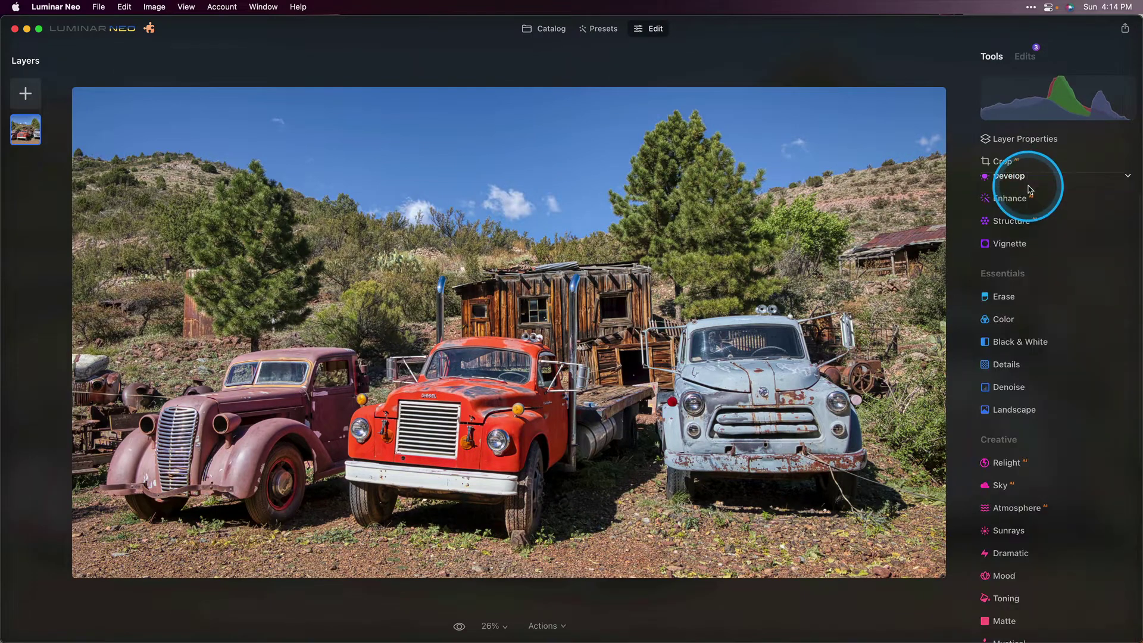
left_click(1016, 176)
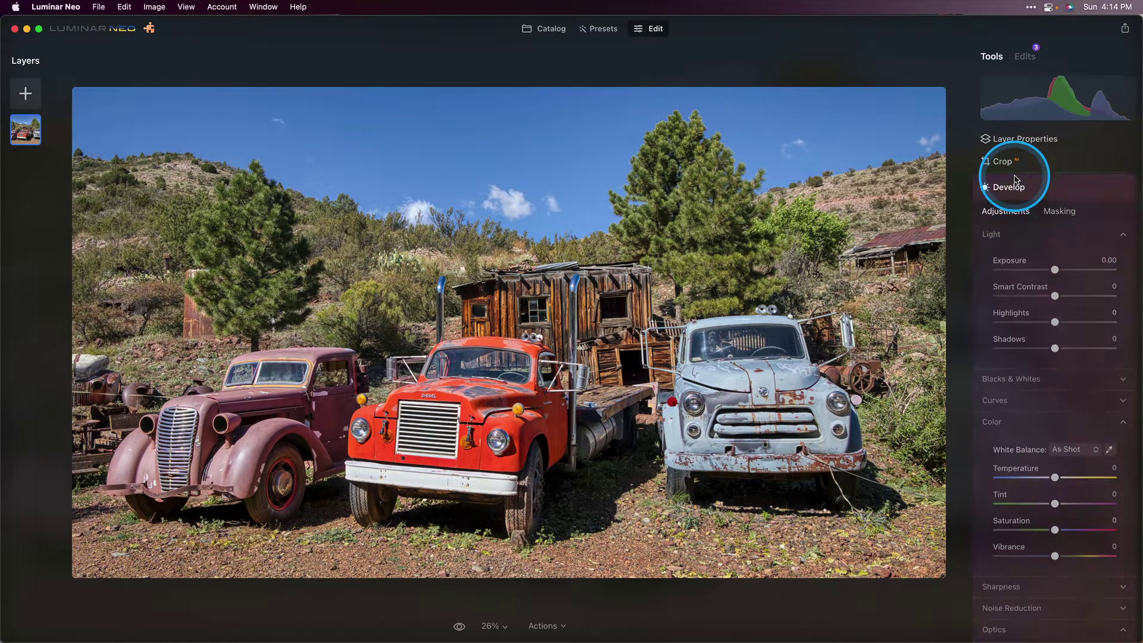
left_click(1058, 211)
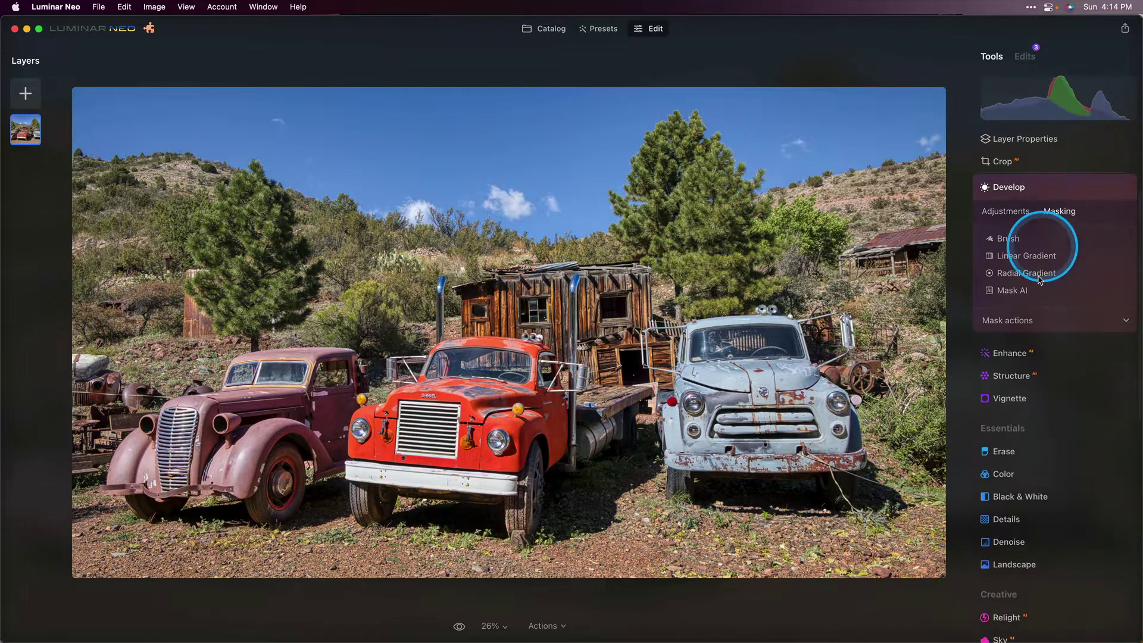
left_click(1033, 321)
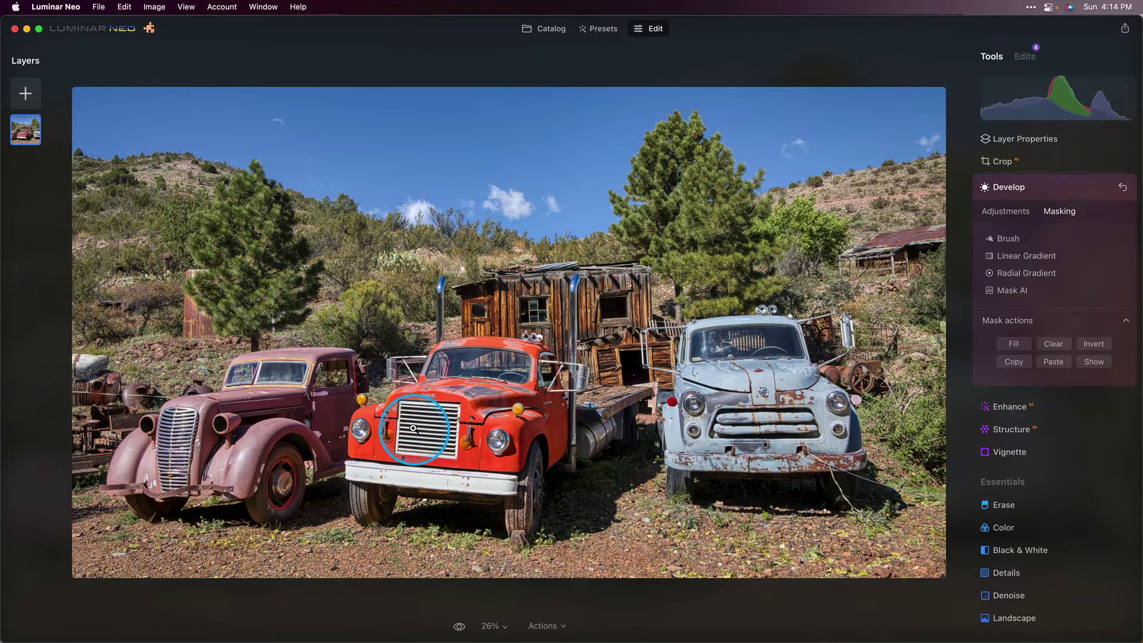
left_click(1007, 212)
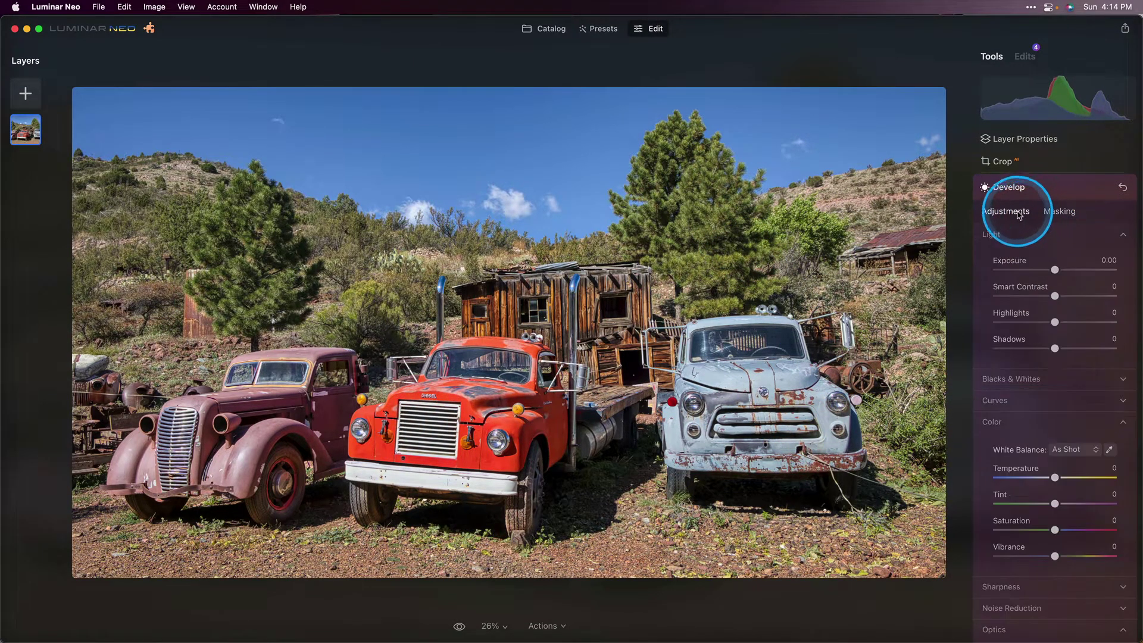
left_click_drag(1053, 271, 1049, 274)
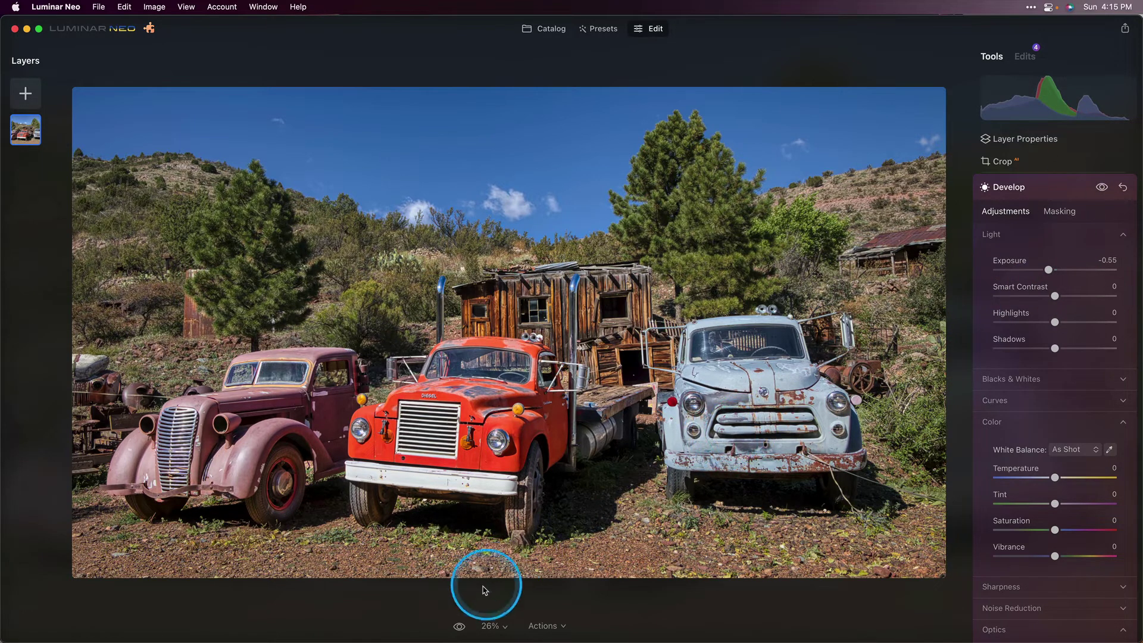
left_click(459, 626)
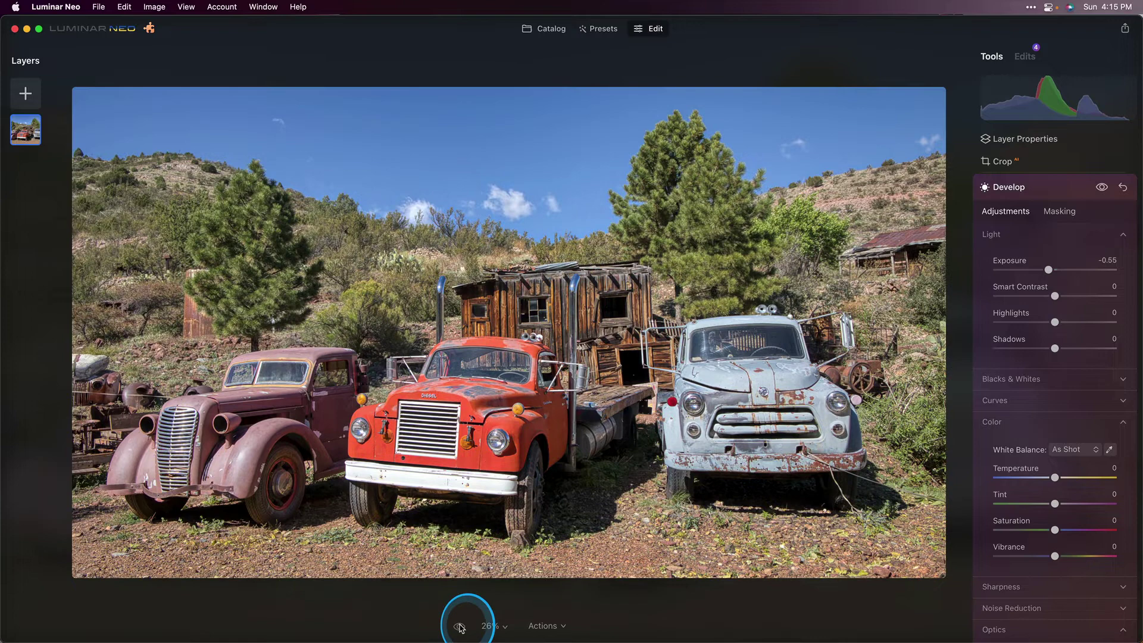
left_click(459, 626)
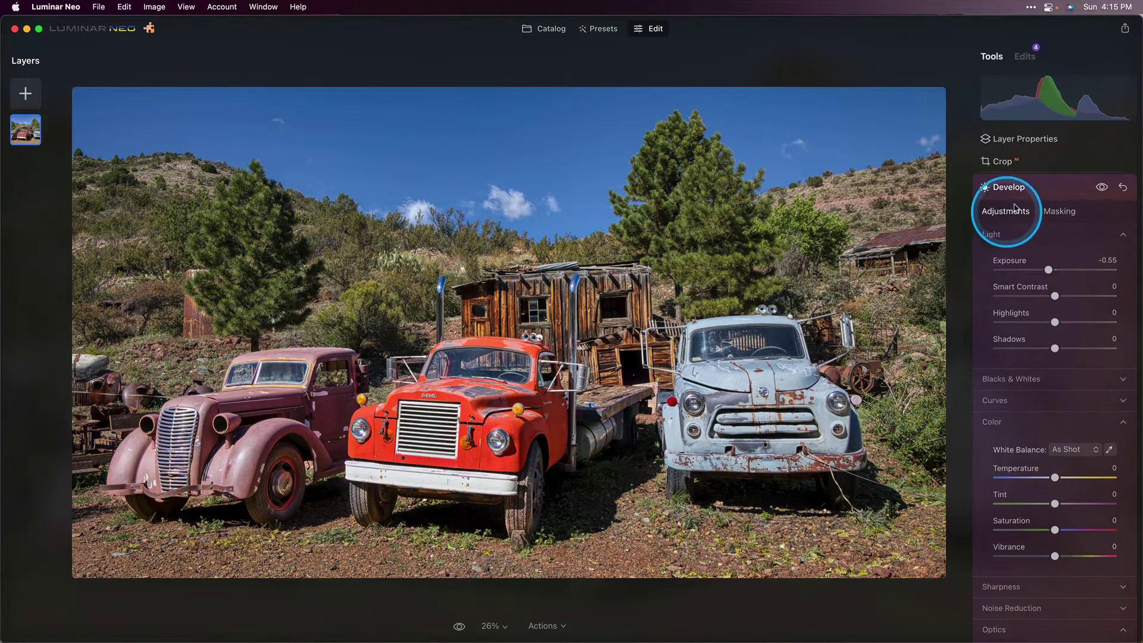
Step: Apply the Dramatic look at Amount 40
left_click(1030, 190)
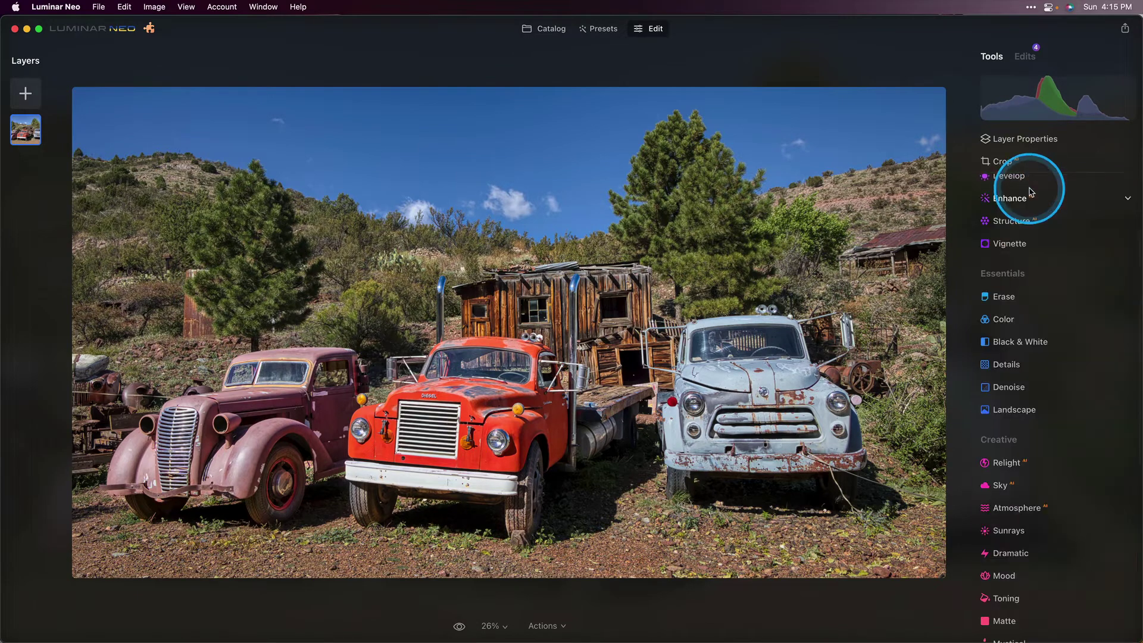
scroll(1015, 316, "down", 5)
scroll(1014, 322, "down", 2)
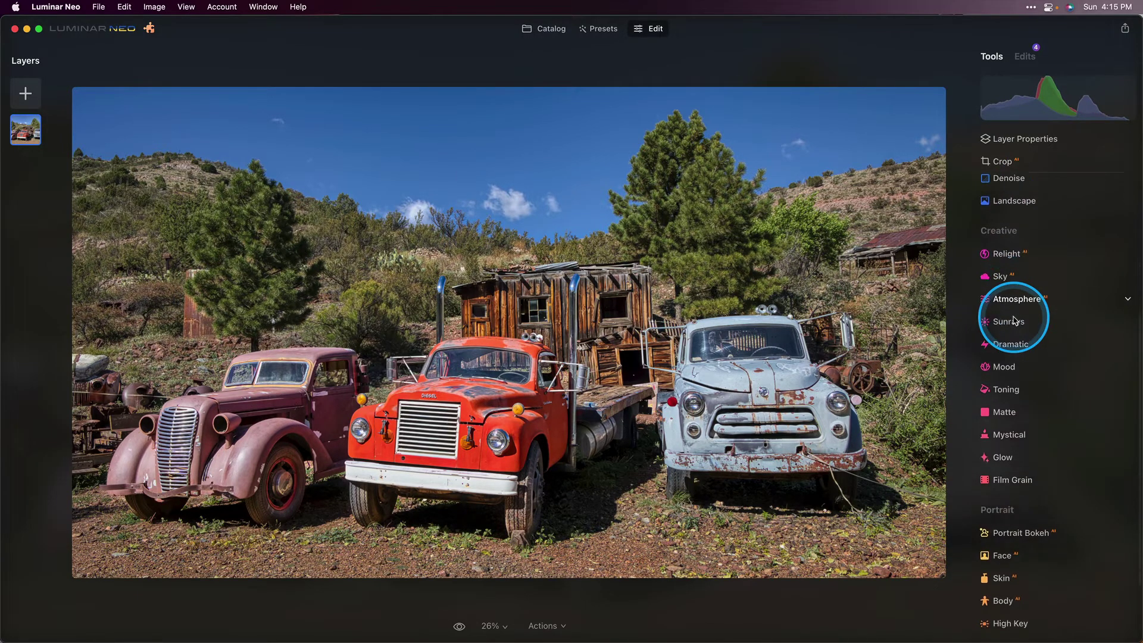
left_click(1009, 341)
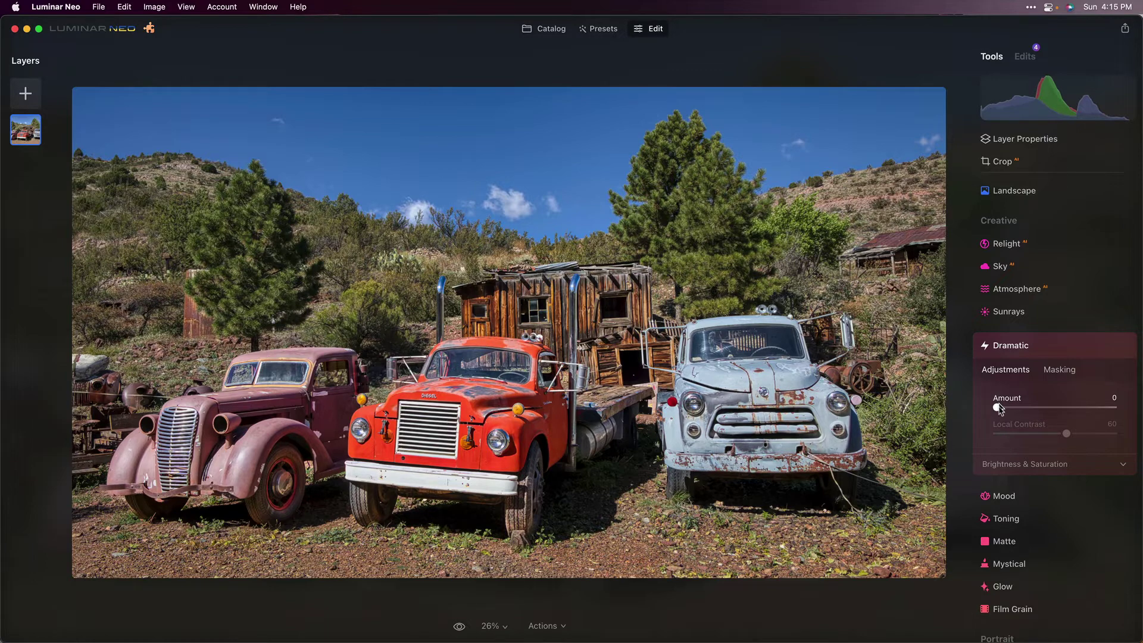
left_click_drag(999, 409, 1048, 409)
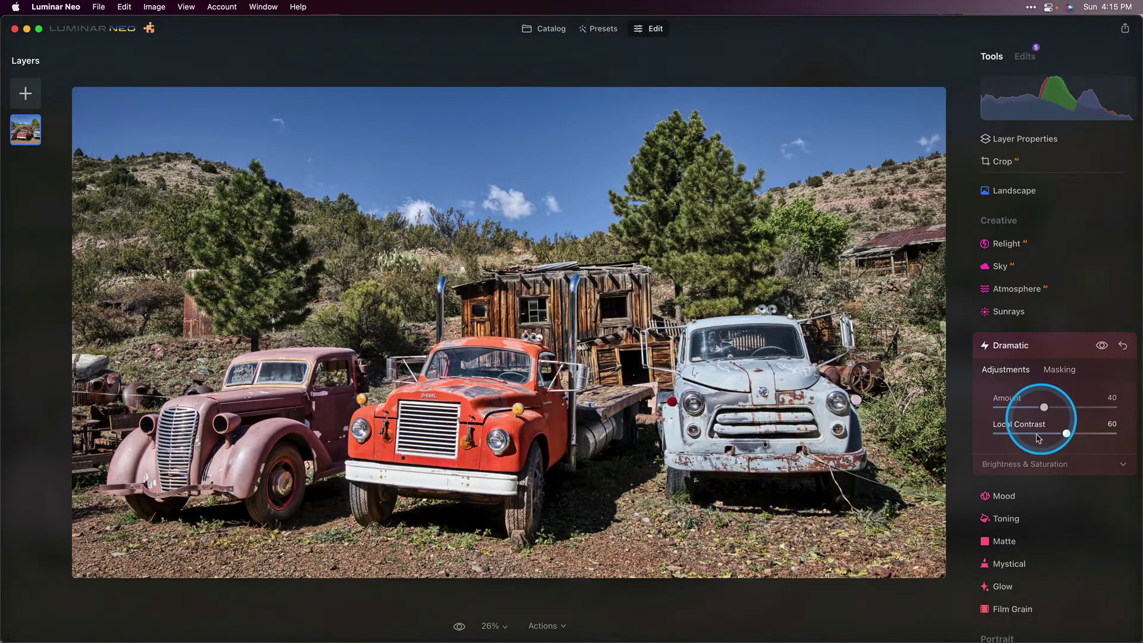
Step: Set Dramatic Brightness to 11 and Saturation to -31, then compare with the original
left_click(1035, 465)
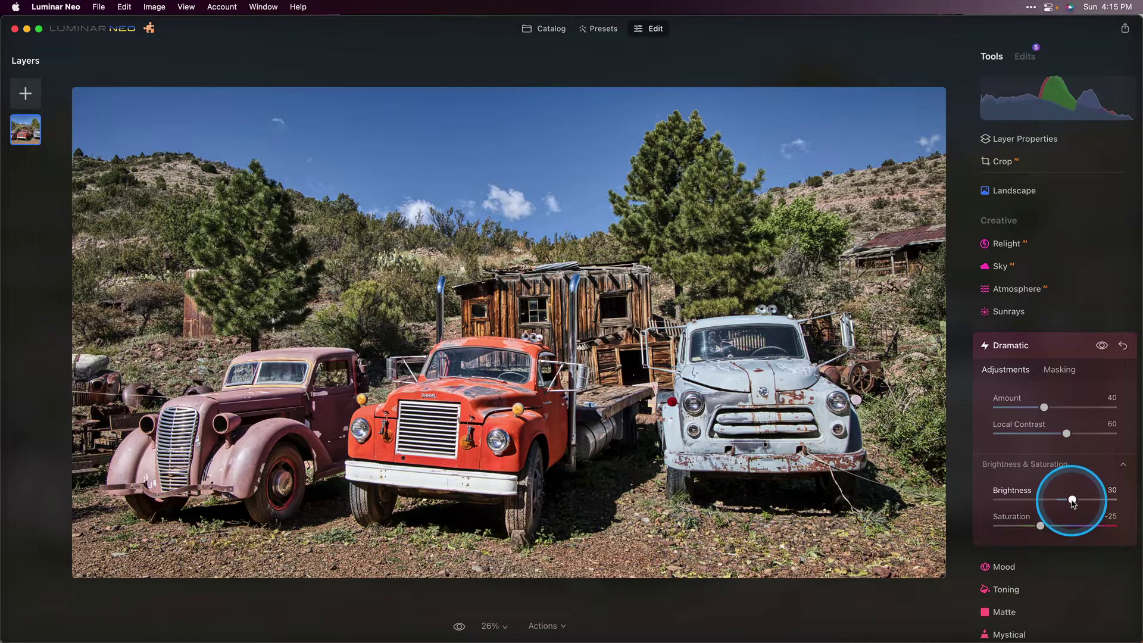
left_click_drag(1072, 503, 1064, 503)
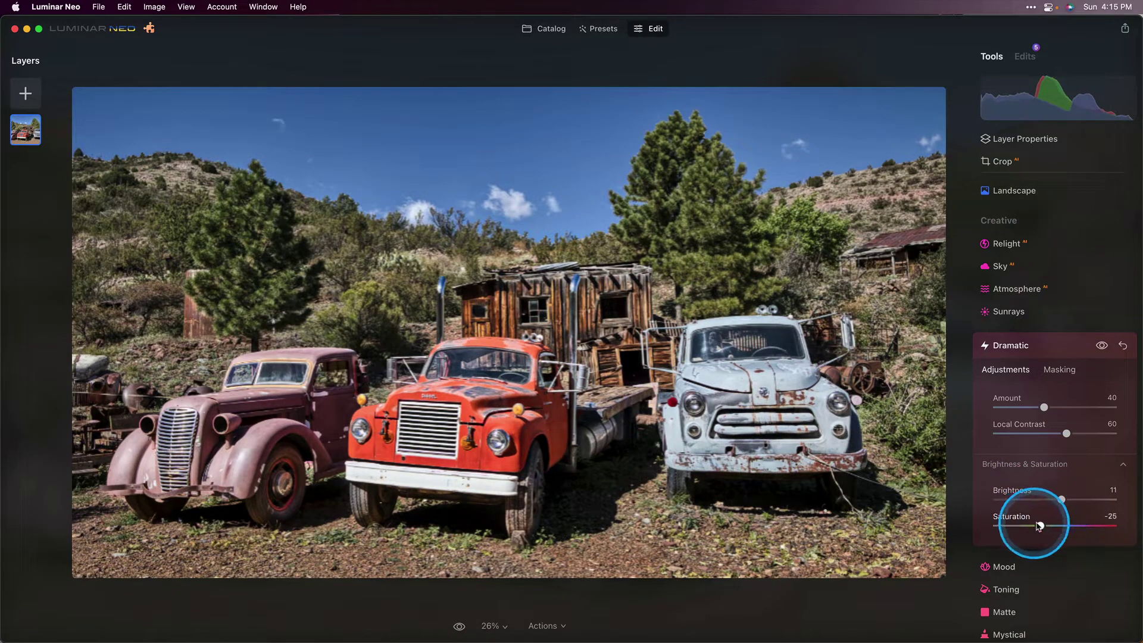
mouse_move(1040, 527)
left_mouse_down()
mouse_move(1010, 528)
mouse_move(1036, 527)
left_mouse_up()
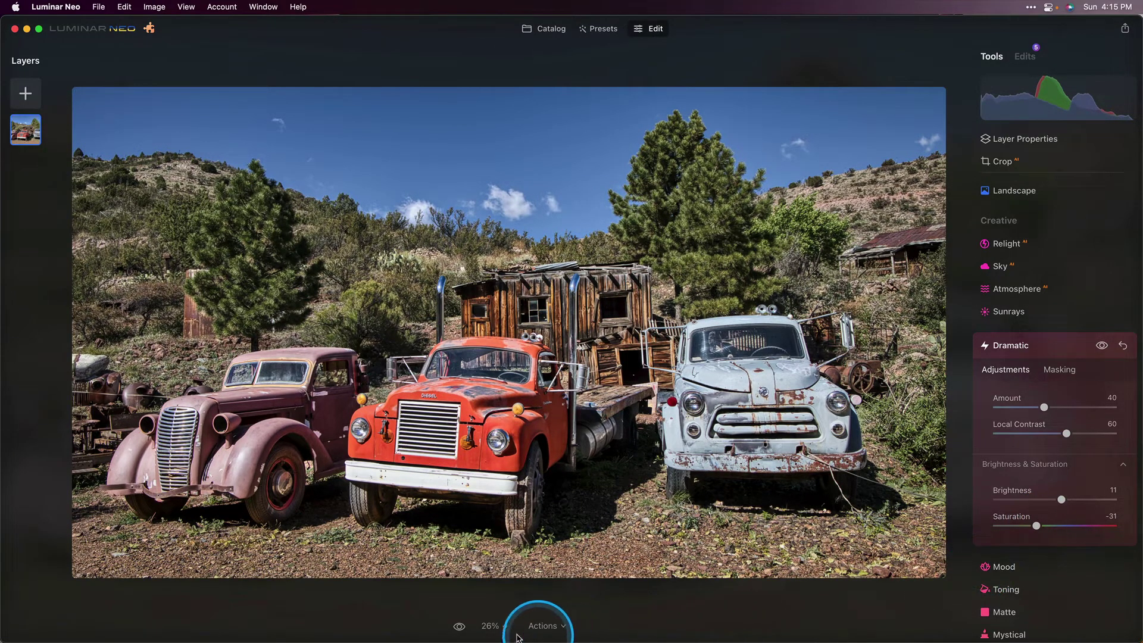
left_click(466, 628)
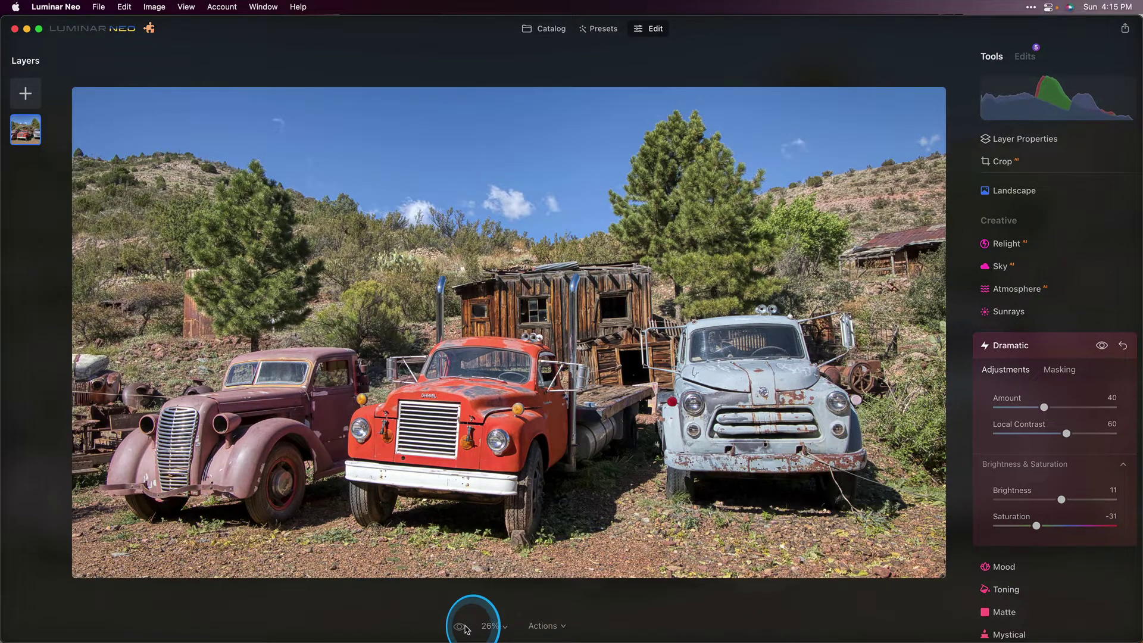
left_click(465, 627)
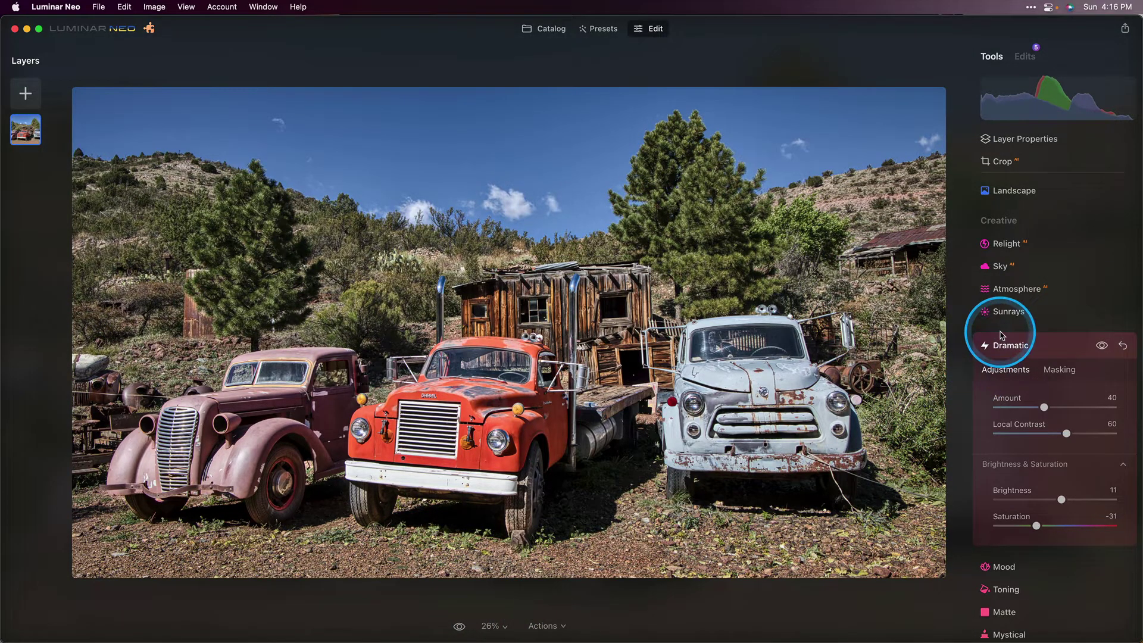
Step: Darken the truck photo's edges with a Vignette at Amount -60, Size 50 and Feather 70
scroll(1001, 335, "up", 3)
scroll(1001, 335, "up", 2)
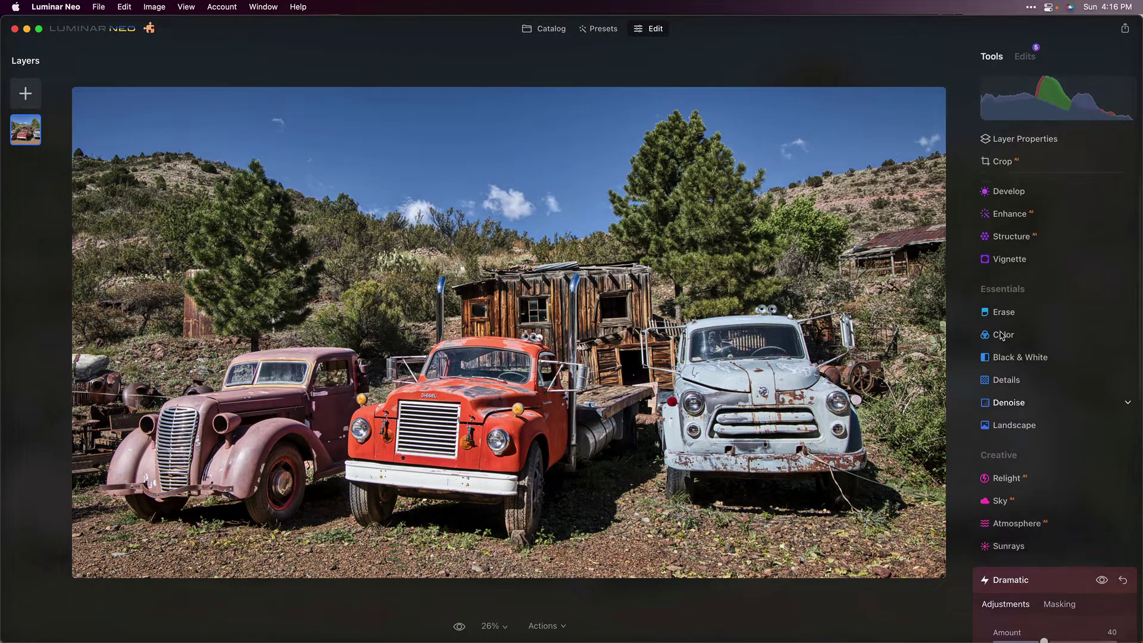
left_click(1010, 278)
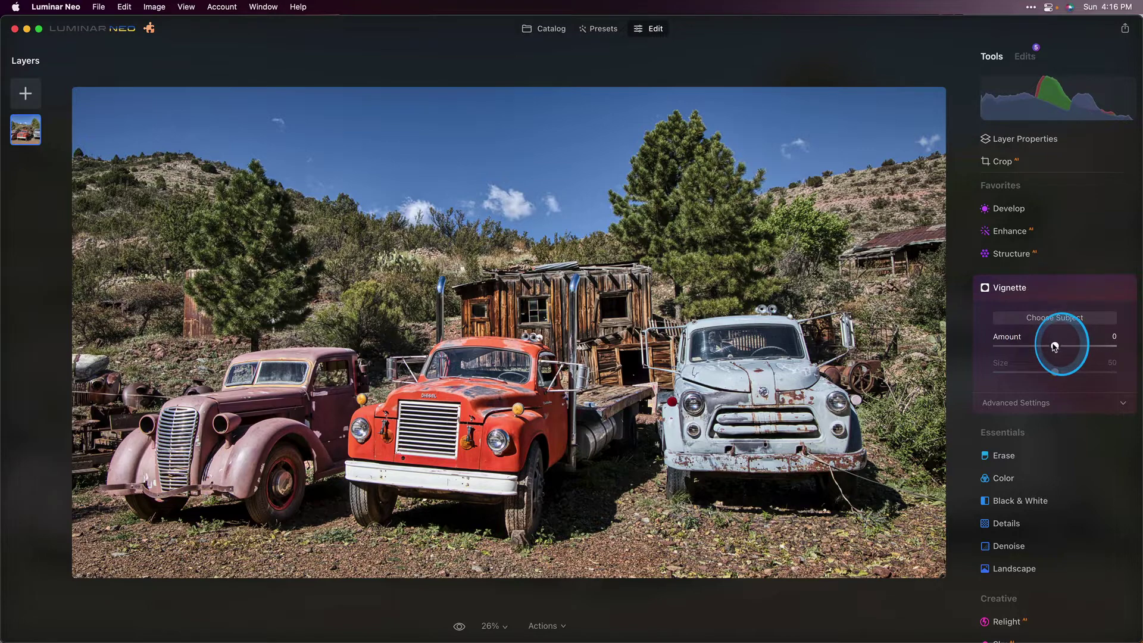
left_click_drag(1054, 345, 986, 342)
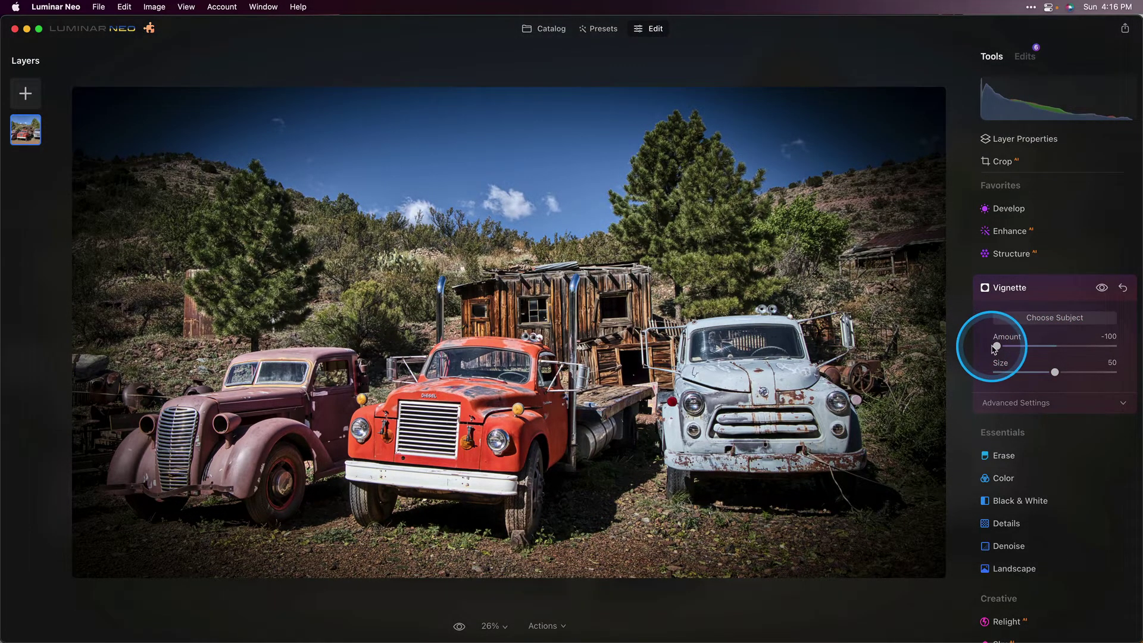
left_click(1036, 406)
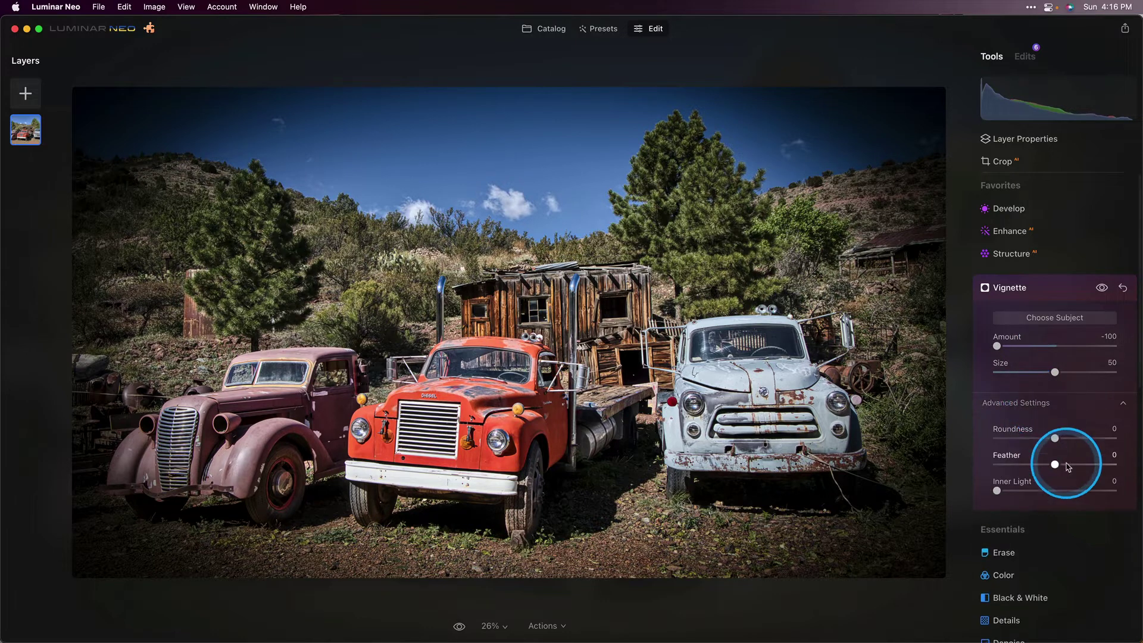
left_click_drag(1054, 463, 1098, 466)
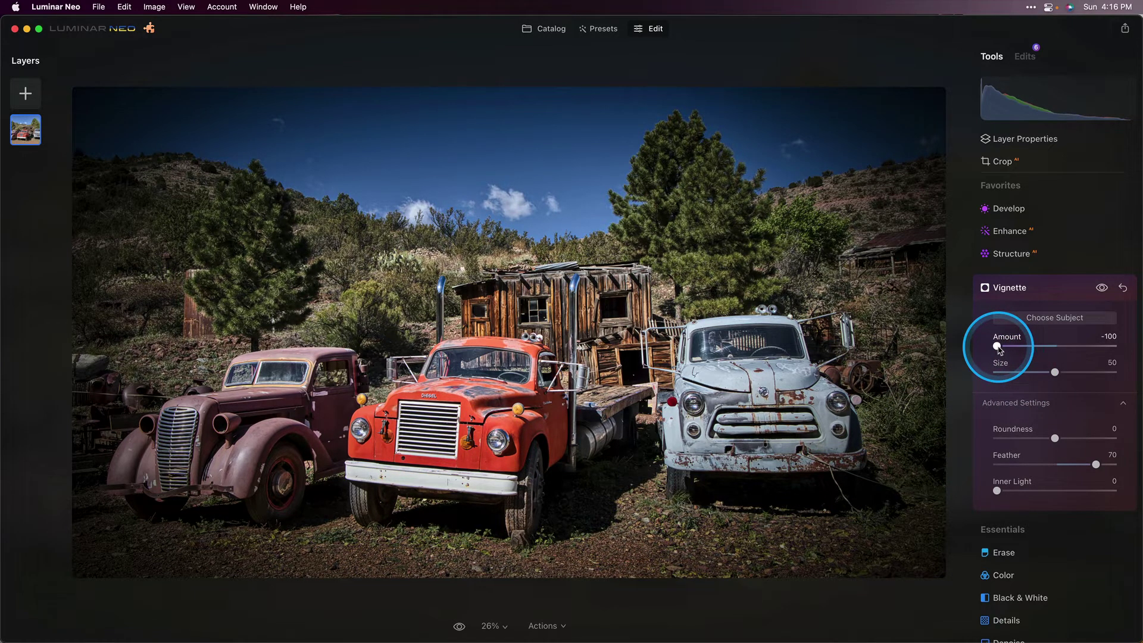
left_click_drag(997, 347, 1021, 351)
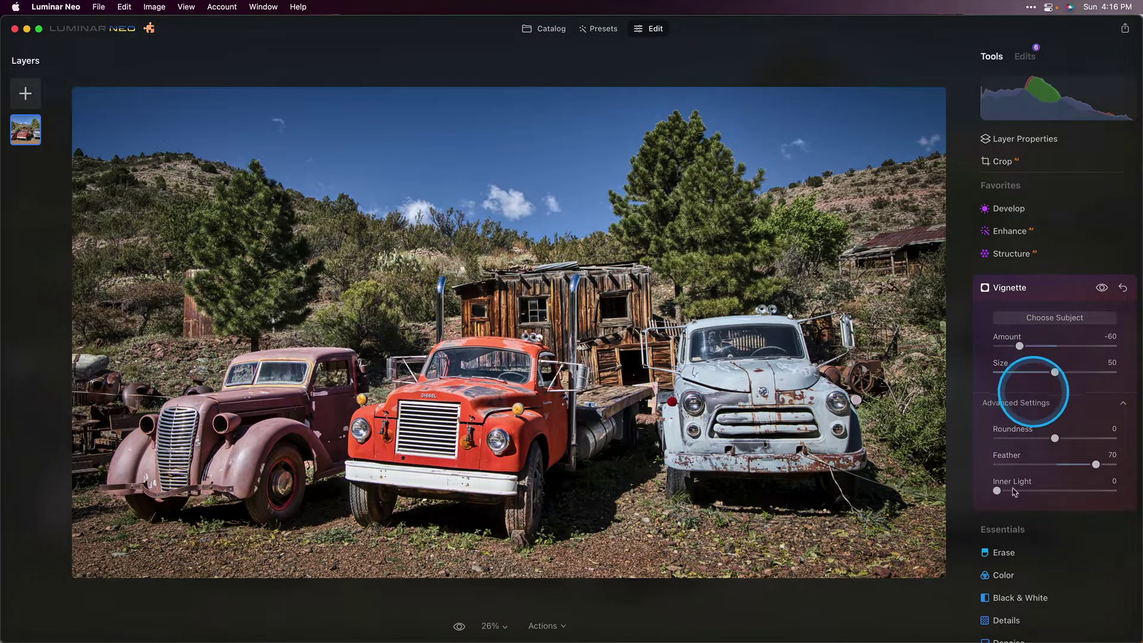
left_click(460, 627)
left_click(460, 627)
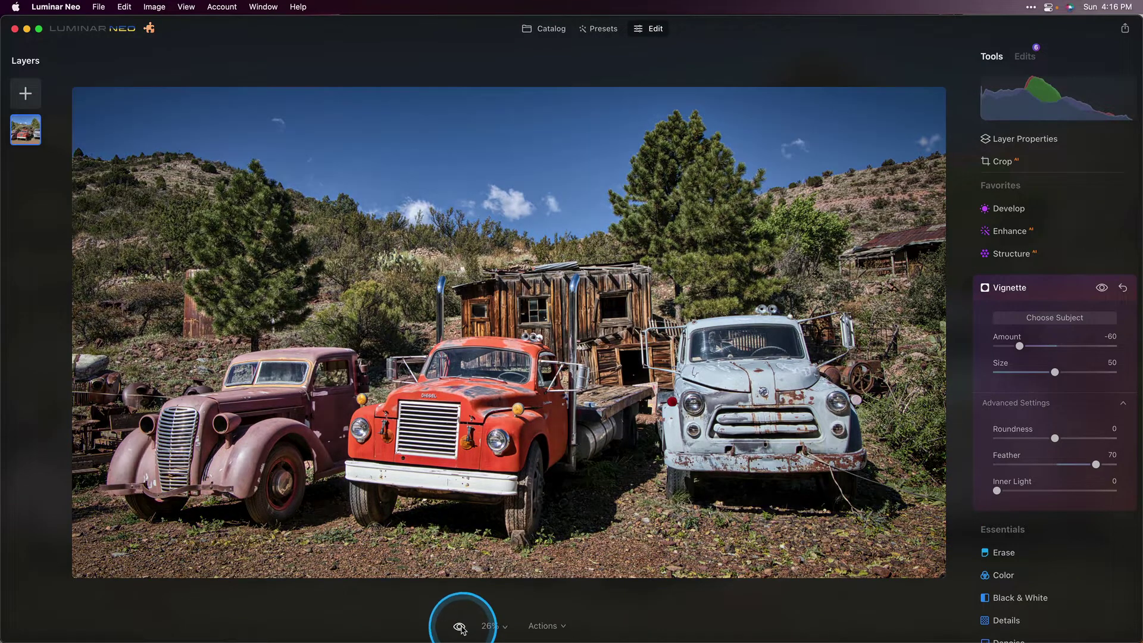